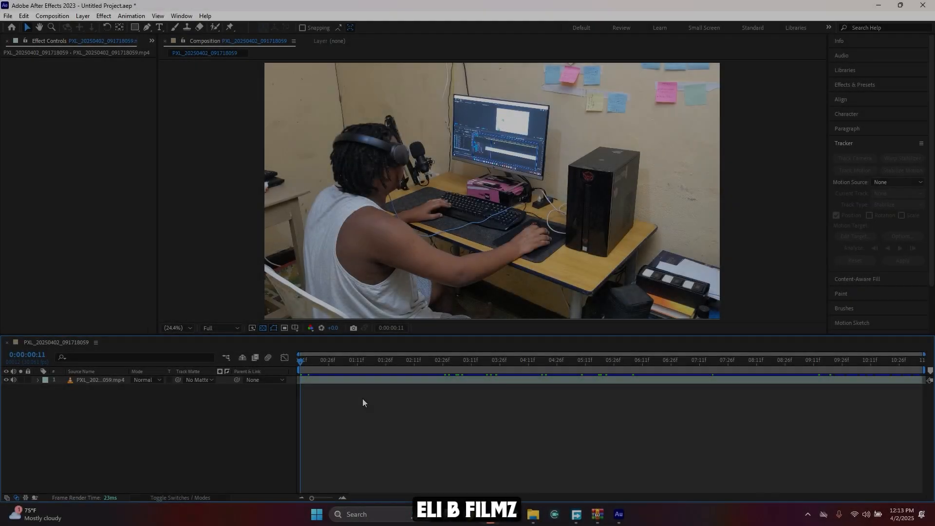
Step: Preview the opening seconds of the desk footage and scrub back towards its start
key("space")
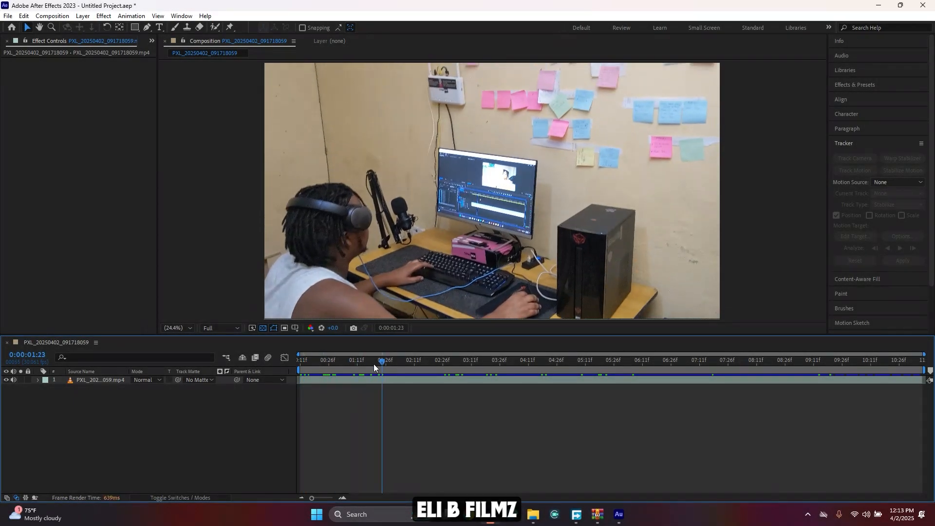
key("space")
key("space")
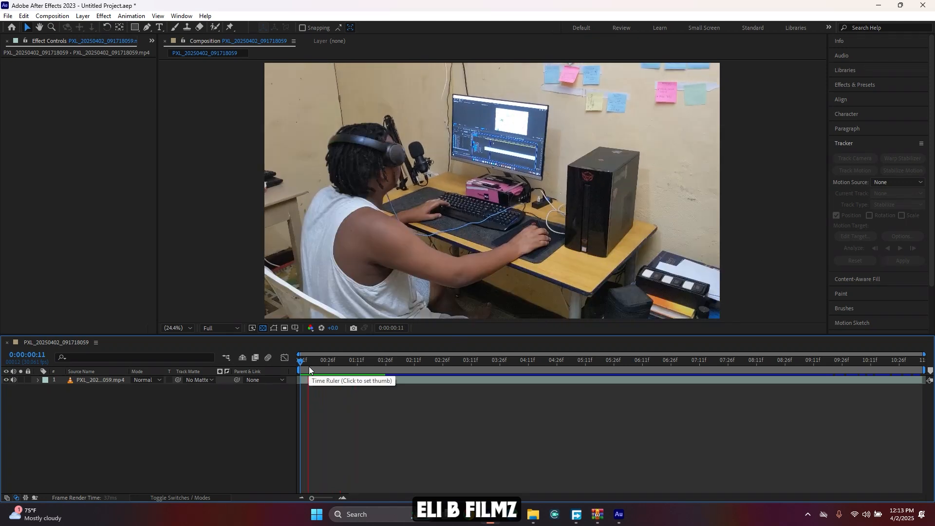
left_click_drag(433, 368, 335, 373)
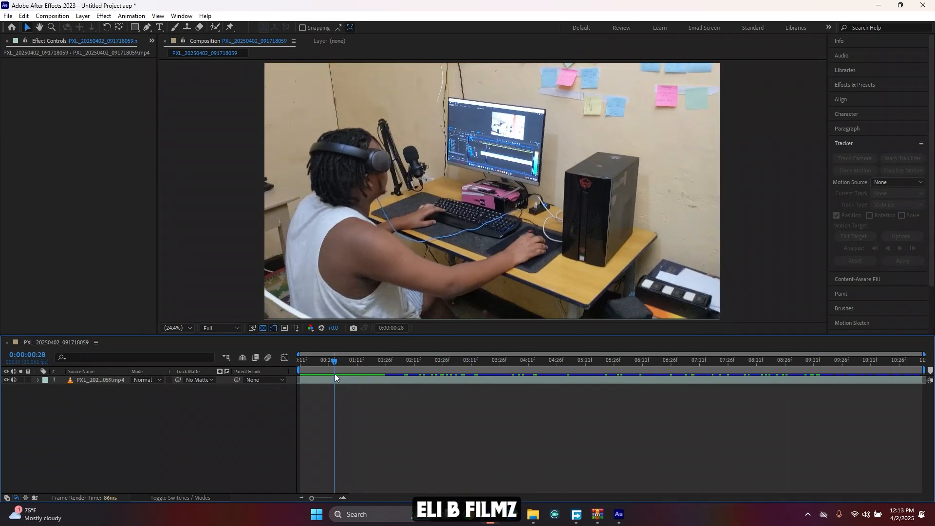
Step: Run Track Camera on the footage layer with the playhead at the start of the clip
left_click(329, 379)
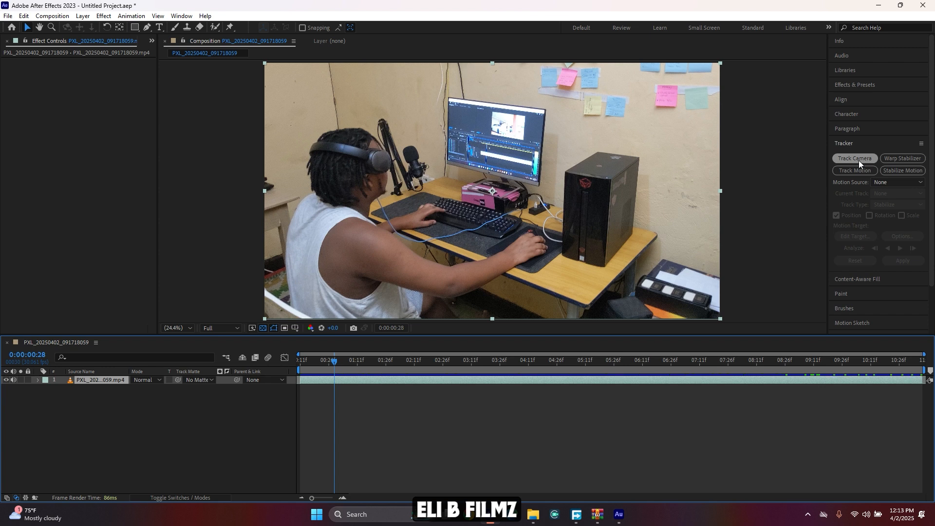
left_click(181, 16)
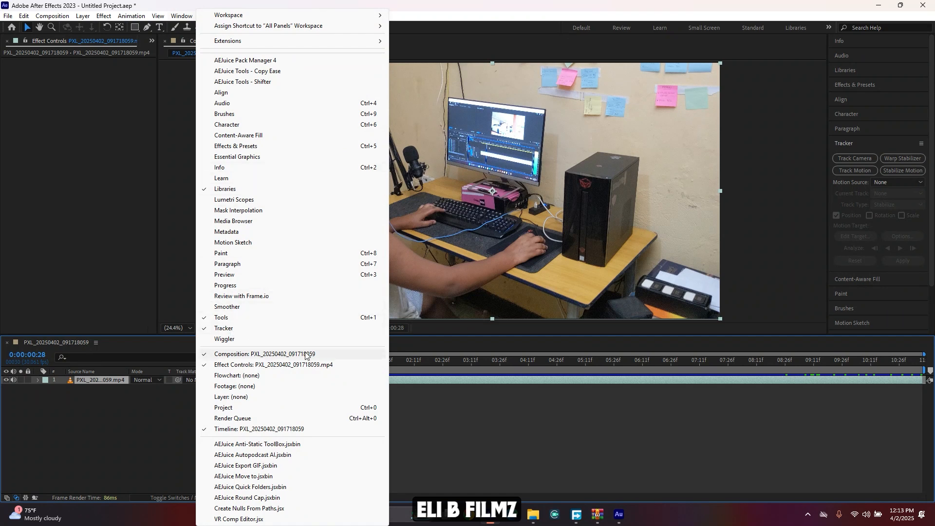
left_click(423, 414)
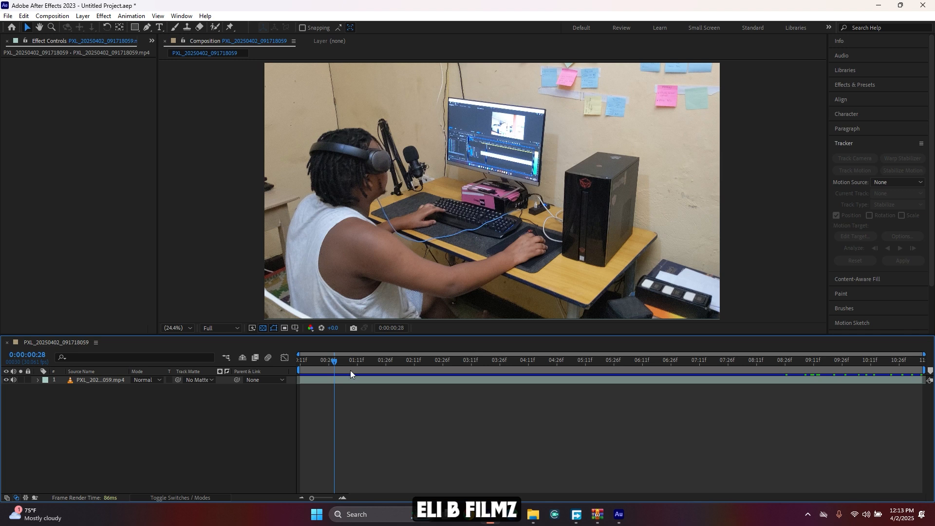
left_click_drag(335, 363, 301, 363)
left_click(311, 377)
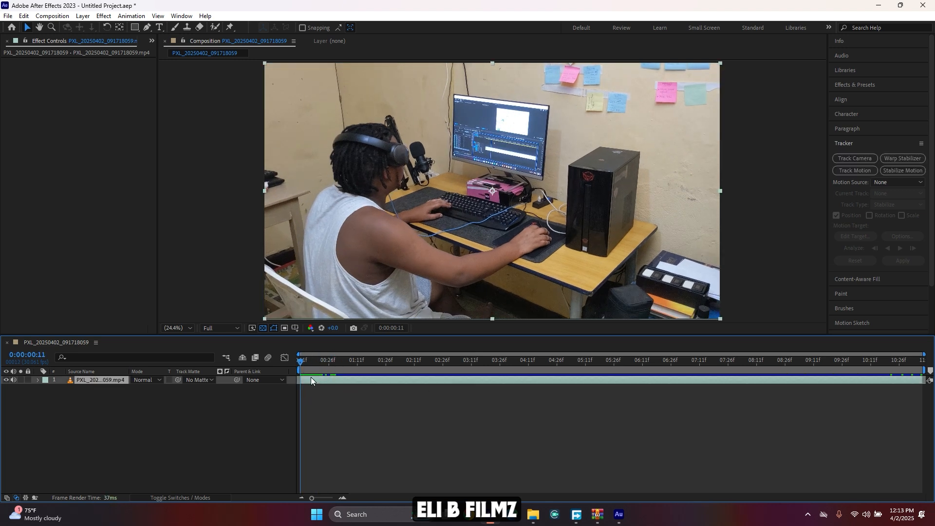
left_click(866, 160)
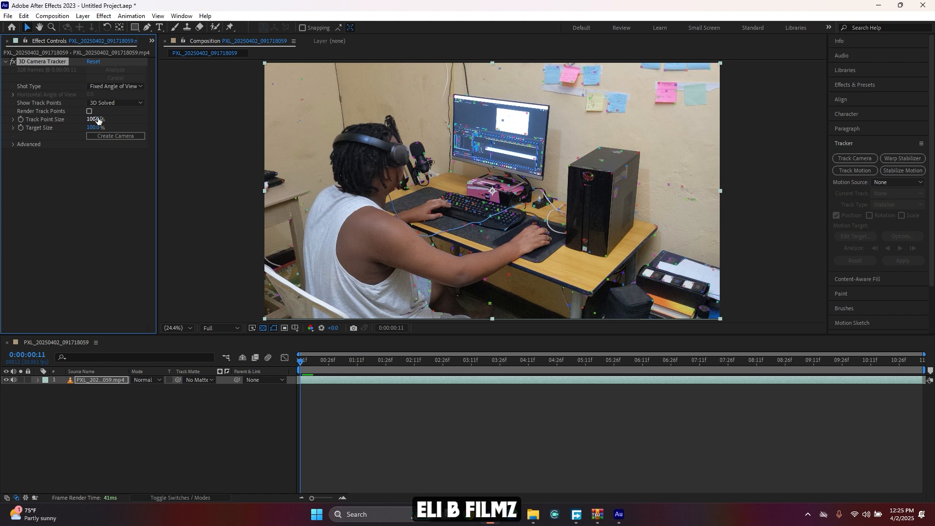
Step: Set Track Point Size to 192% and, at 0:00:01:29, create a solid and camera from the wall track points above the monitor
left_click_drag(92, 120, 140, 122)
left_click_drag(300, 361, 394, 358)
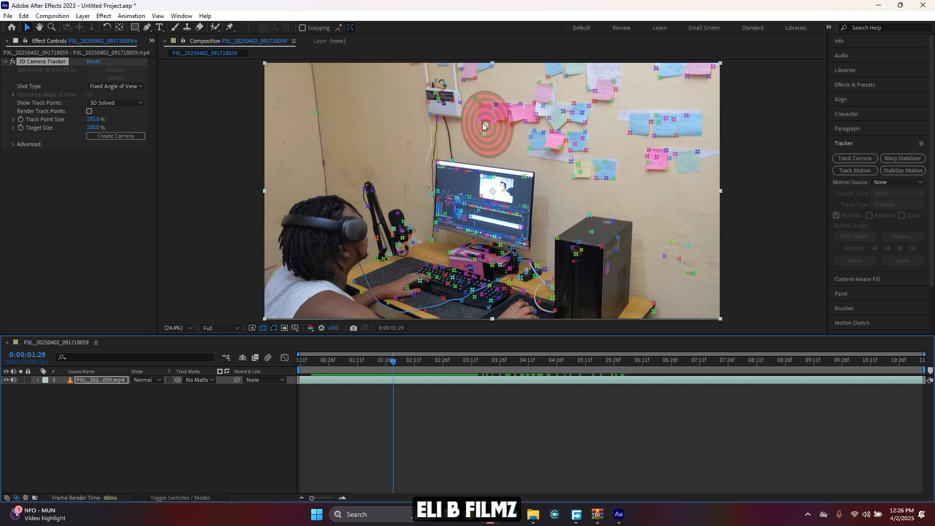
mouse_move(478, 119)
left_mouse_down()
mouse_move(483, 137)
mouse_move(498, 138)
mouse_move(502, 121)
mouse_move(474, 138)
left_mouse_up()
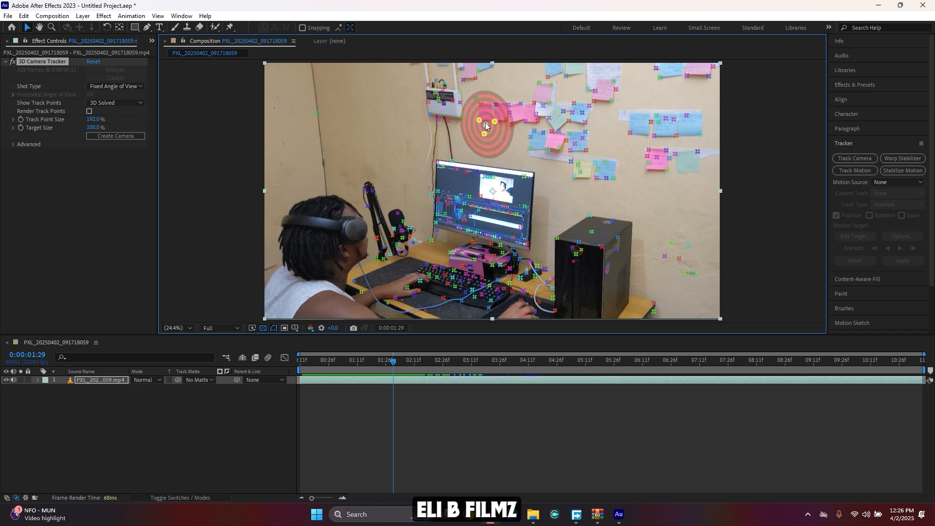
right_click(484, 124)
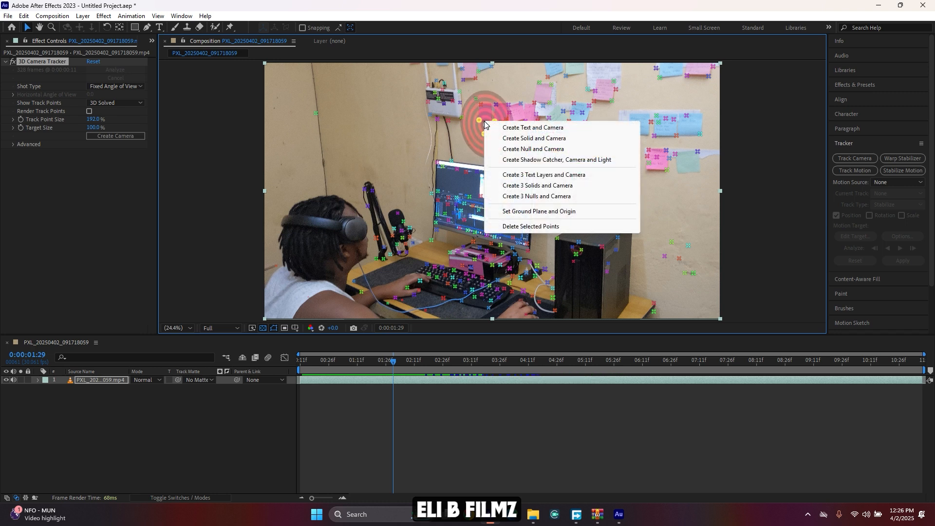
left_click(555, 140)
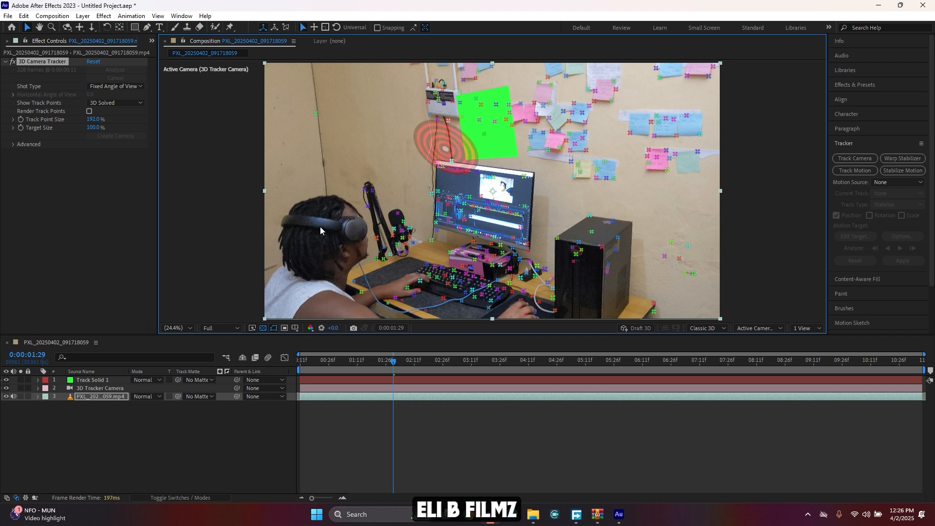
Step: Rename the Track Solid 1 layer as LAYER TRACK
right_click(103, 381)
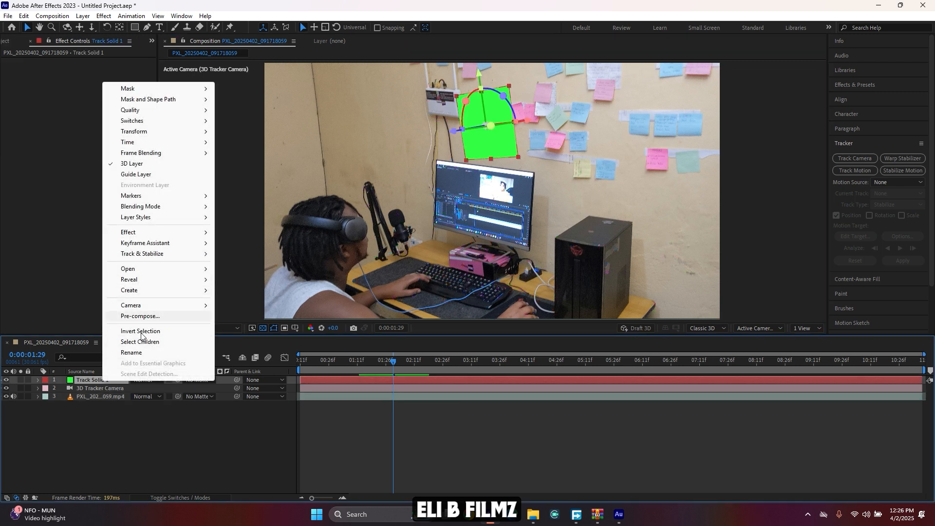
left_click(131, 352)
type("LAY")
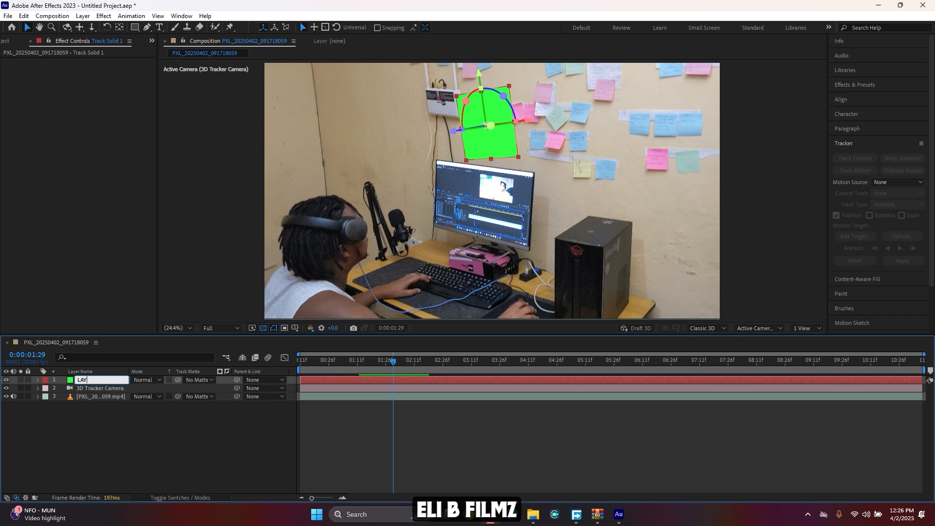
type("ER TRACK")
key("Return")
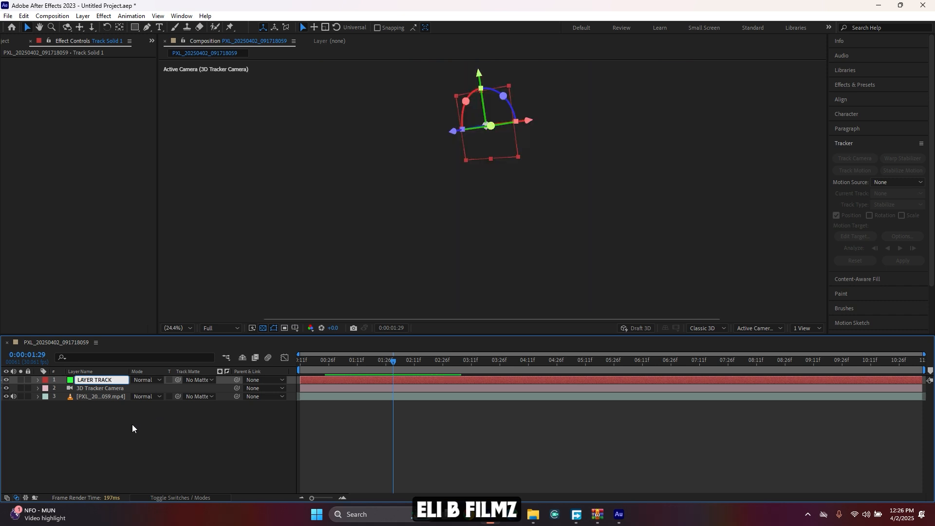
left_click(132, 424)
Step: Pre-compose the LAYER TRACK layer as "LAYER TRACK Comp", leaving all attributes in the main composition
key("Page_Up")
key("Page_Up")
key("Page_Up")
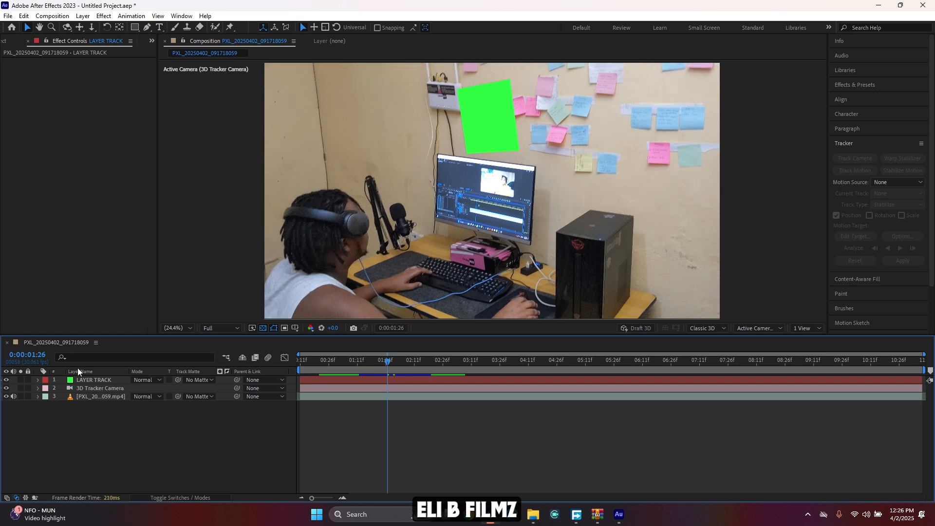
left_click(94, 381)
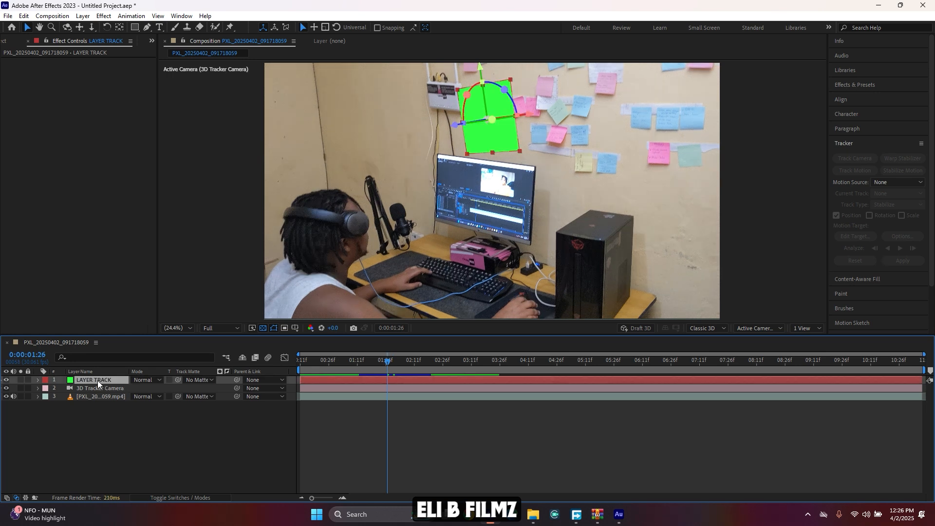
right_click(98, 381)
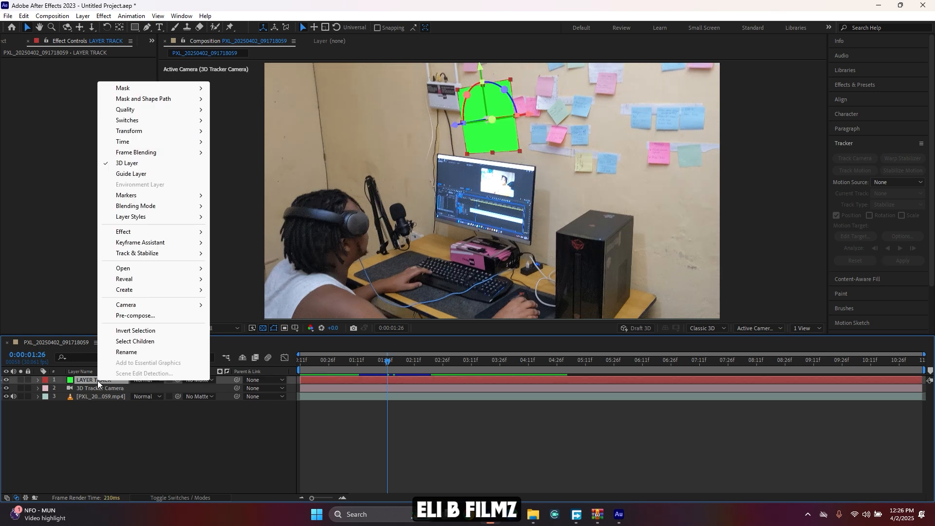
left_click(138, 316)
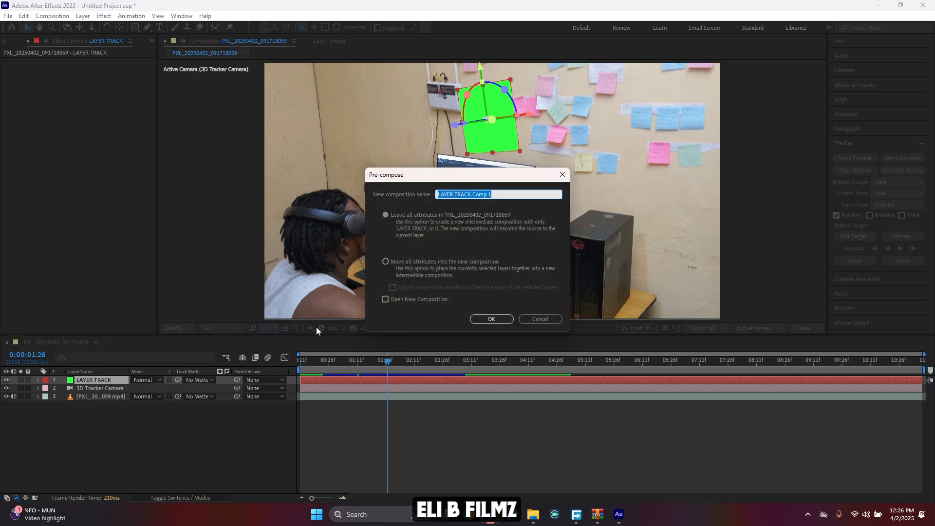
left_click(494, 193)
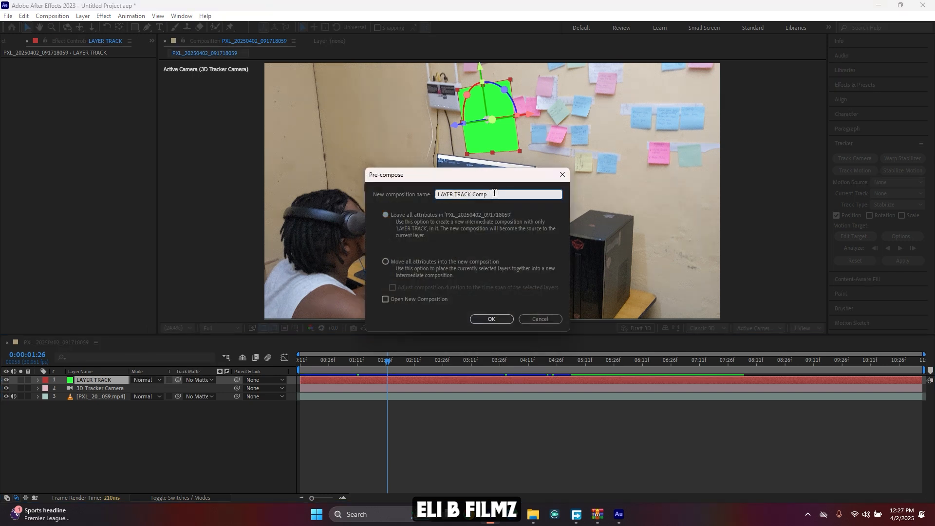
left_click(487, 318)
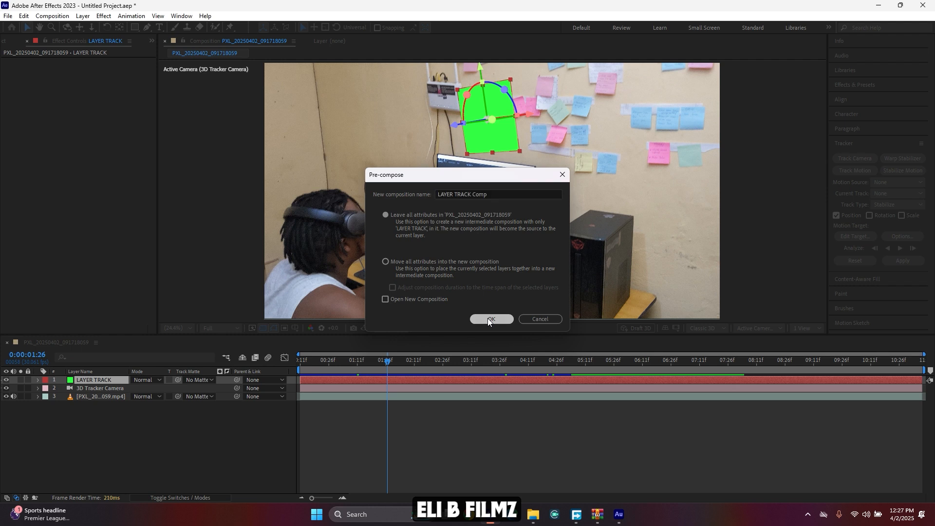
Step: Open LAYER TRACK Comp and, with its aspect ratio locked, enter a width of 1920 px followed by a height of 1080 px
double_click(94, 380)
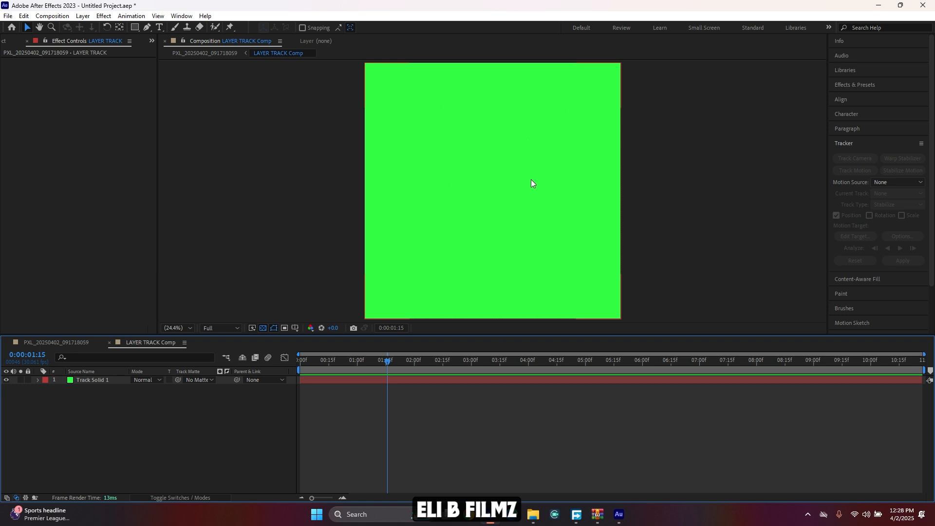
left_click(52, 16)
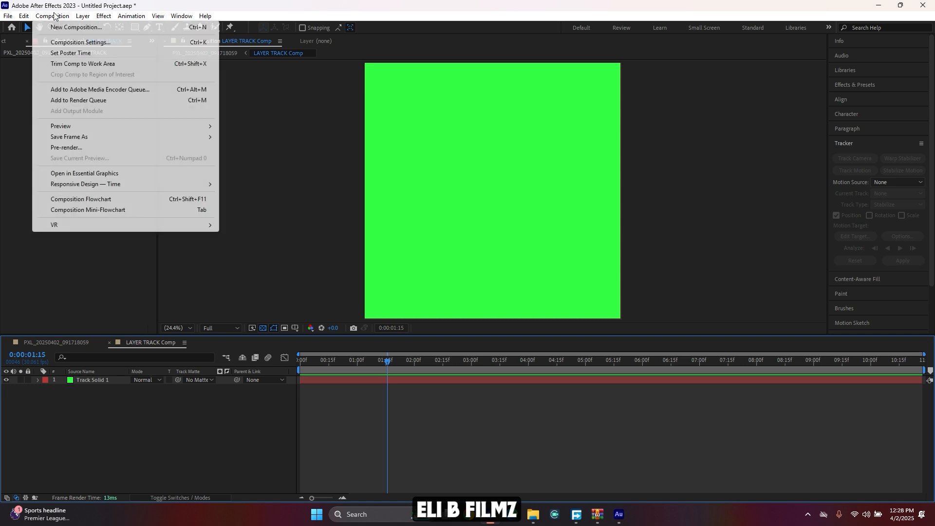
left_click(94, 42)
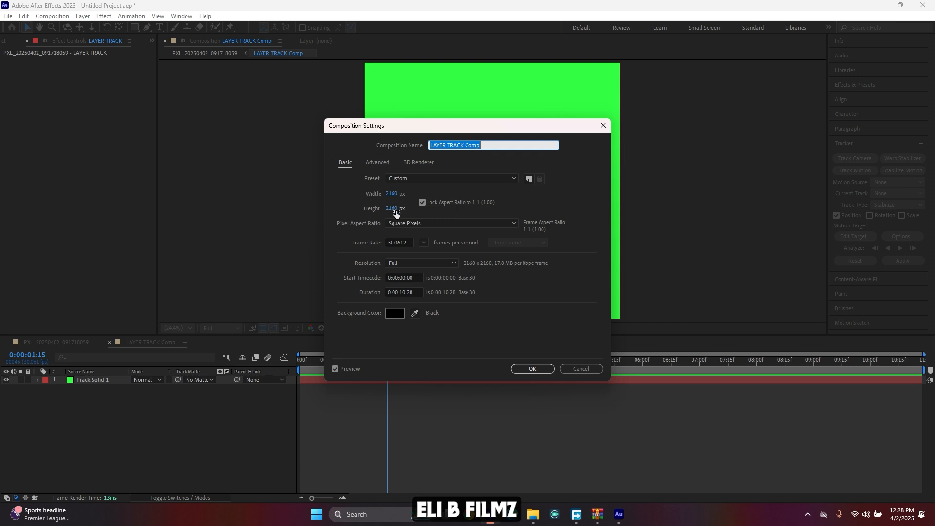
left_click(392, 194)
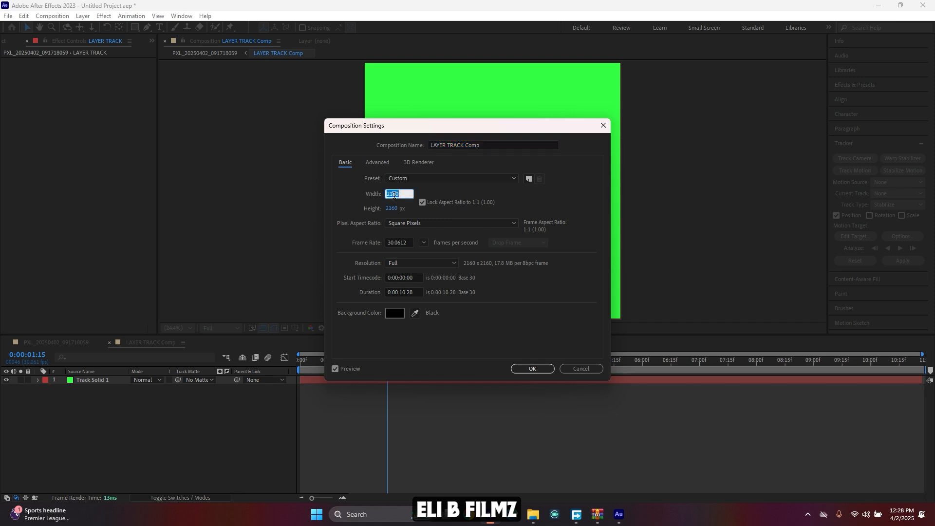
type("1920")
left_click(392, 208)
type("1080")
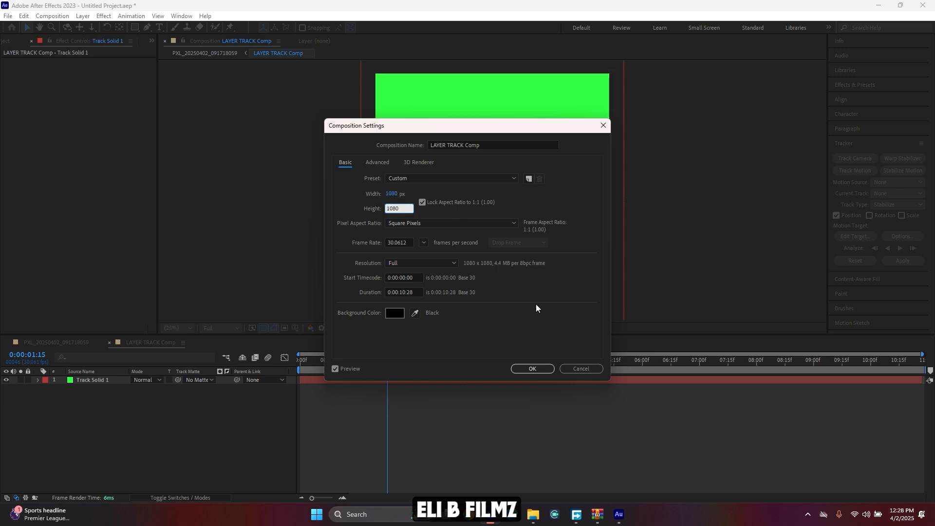
left_click(540, 368)
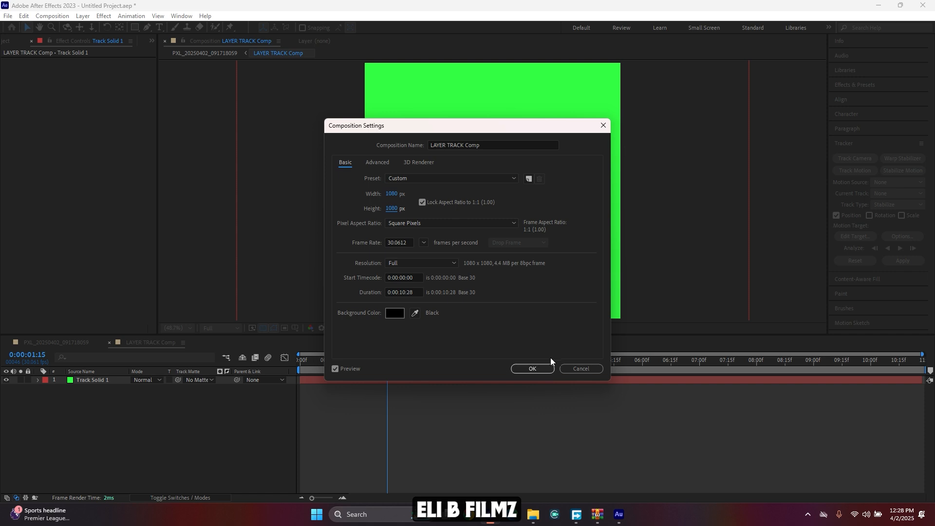
left_click(533, 369)
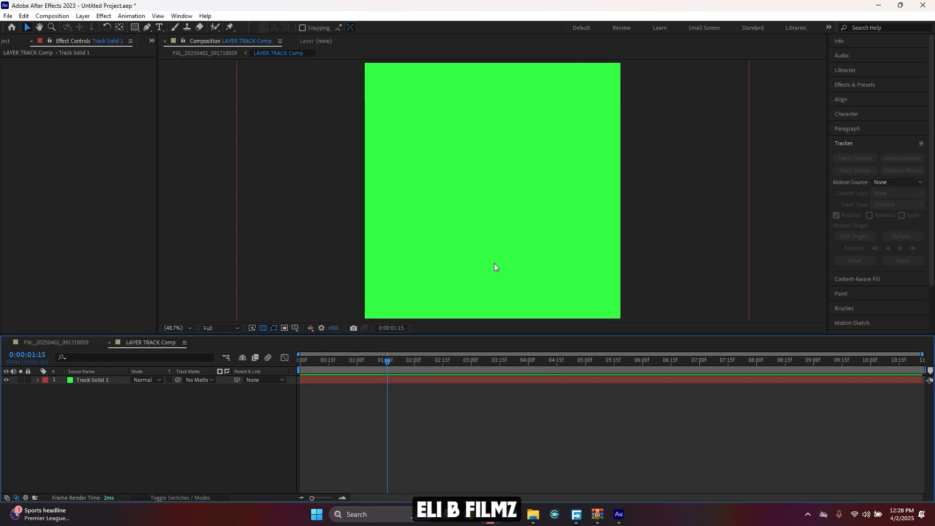
Step: Unlock the aspect ratio of LAYER TRACK Comp and set its width to 1920 px
left_click(54, 16)
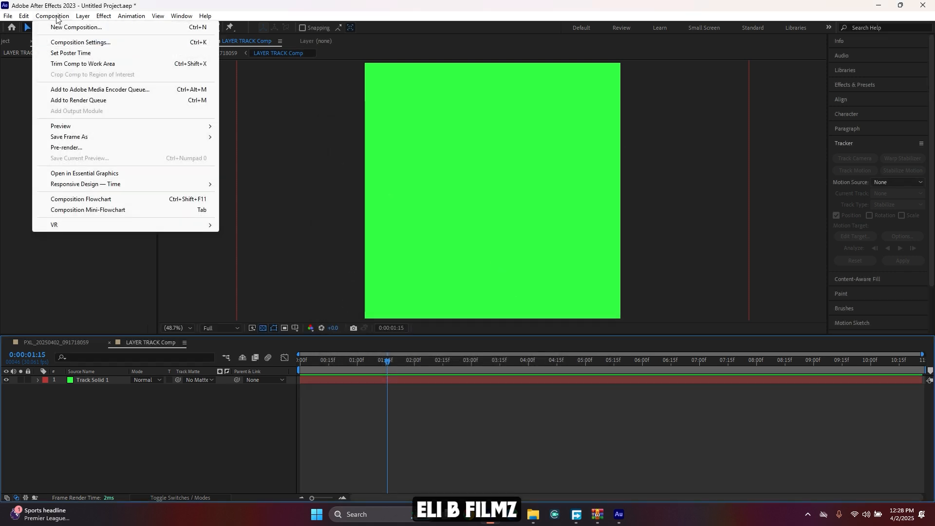
left_click(115, 42)
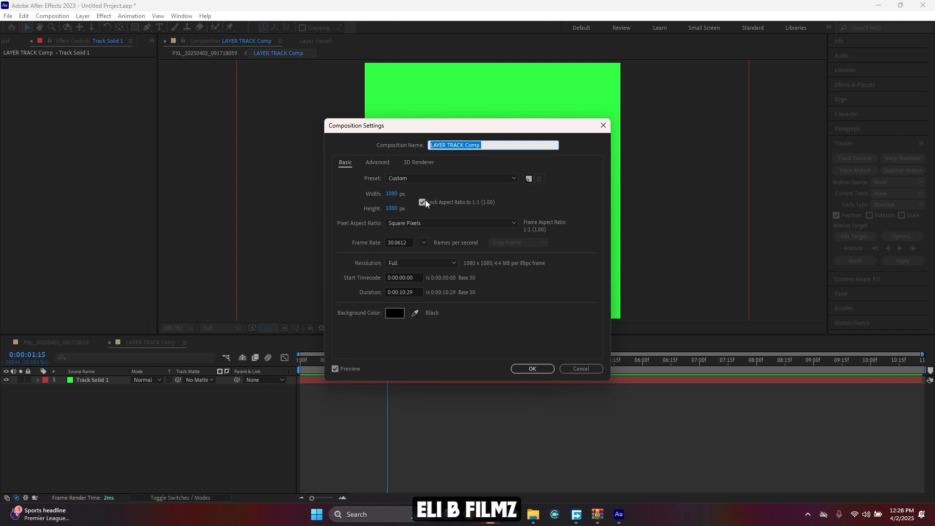
left_click(422, 203)
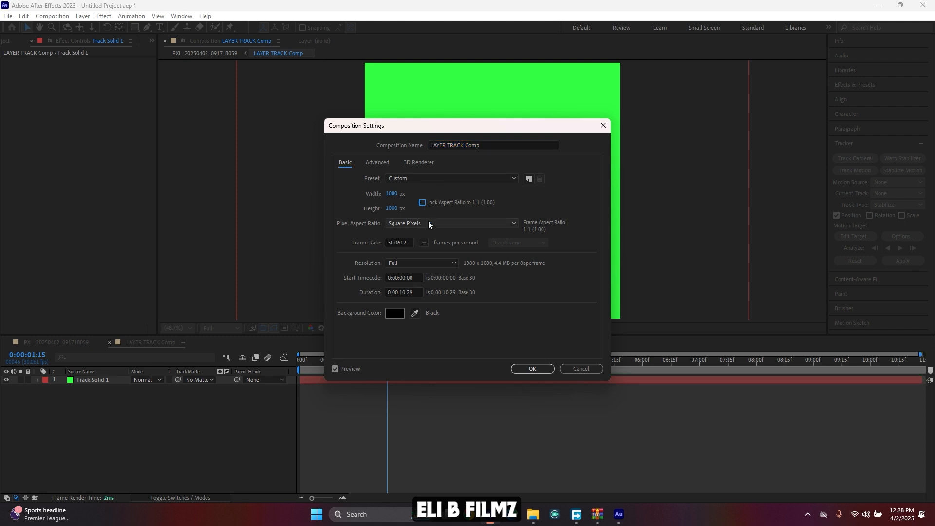
left_click(391, 194)
type("1920")
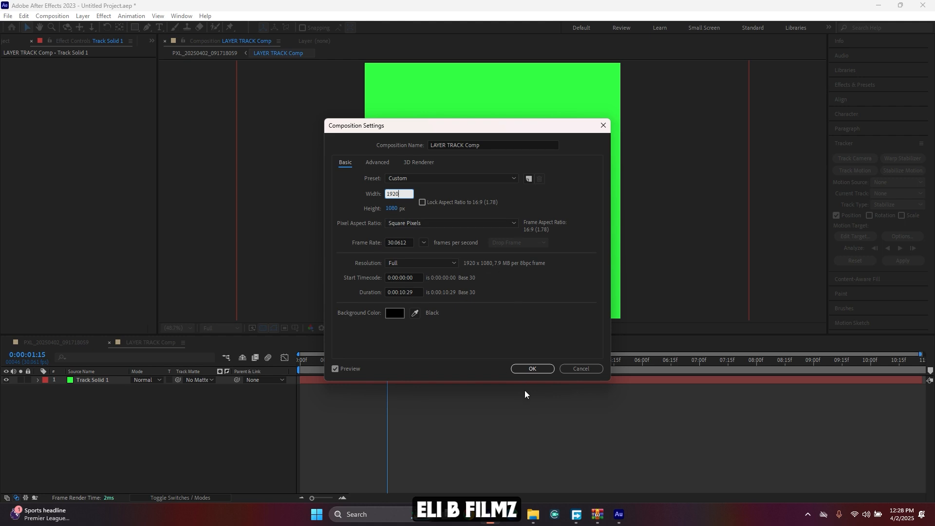
left_click(532, 368)
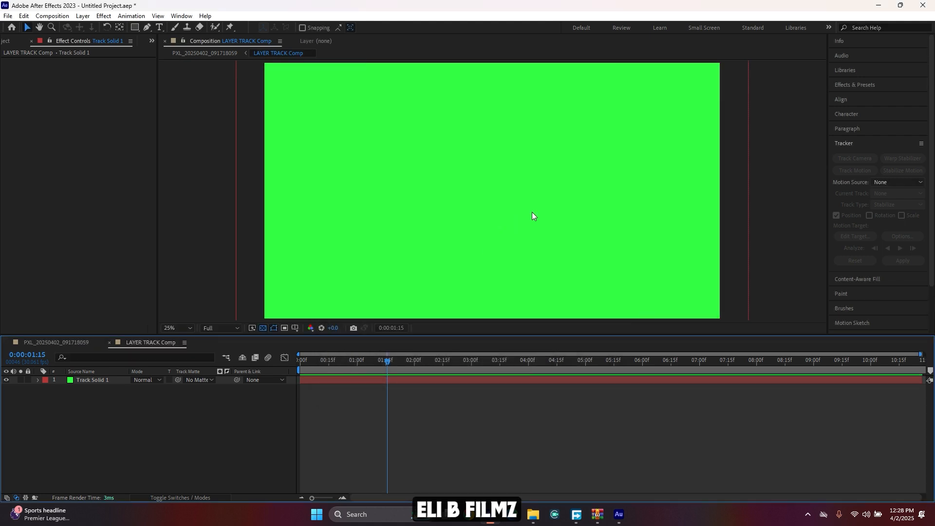
Step: Delete the green Track Solid 1 layer from LAYER TRACK Comp
key("comma")
key("comma")
key("period")
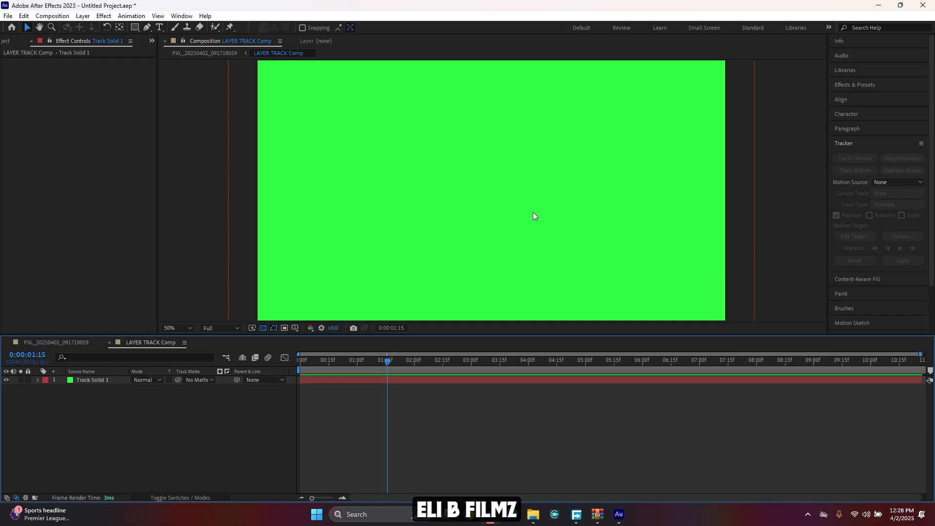
left_click(386, 190)
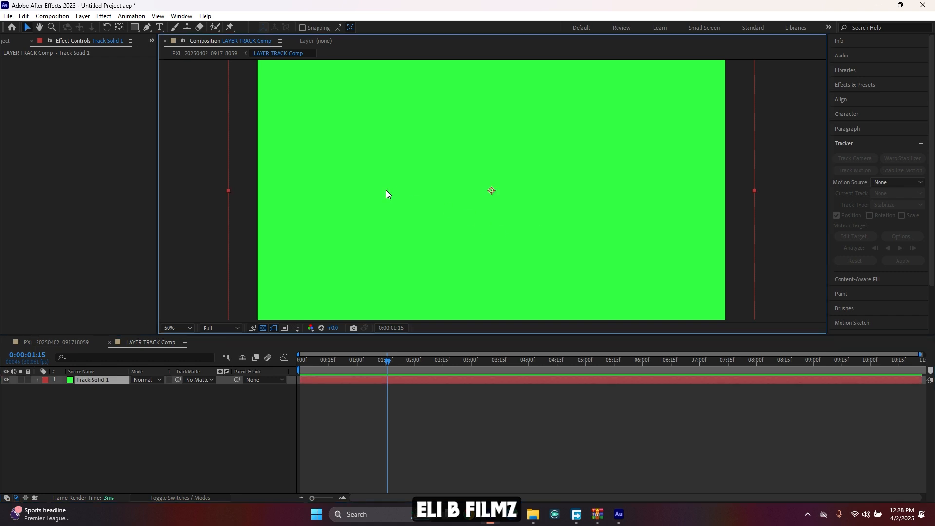
key("Delete")
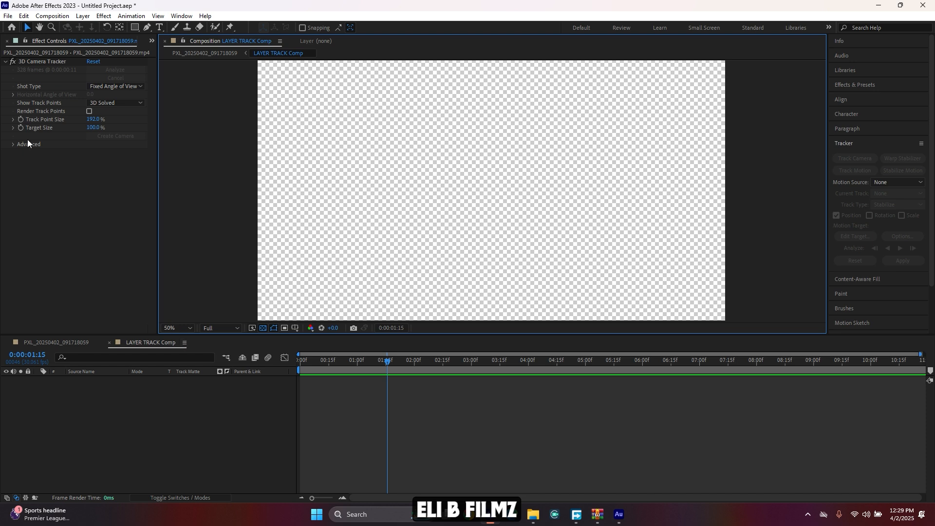
Step: Import the foot video file and add foot.mp4 as a layer in LAYER TRACK Comp
left_click(8, 16)
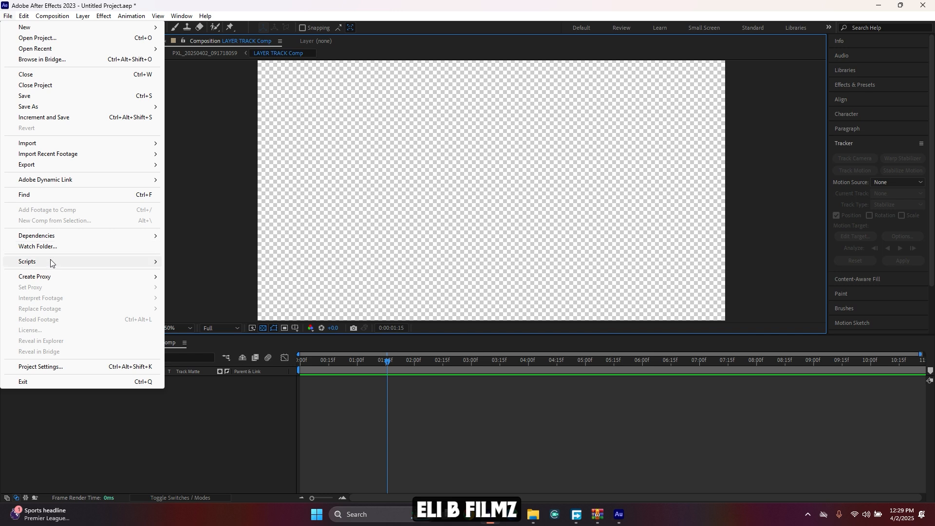
mouse_move(55, 144)
left_click(206, 145)
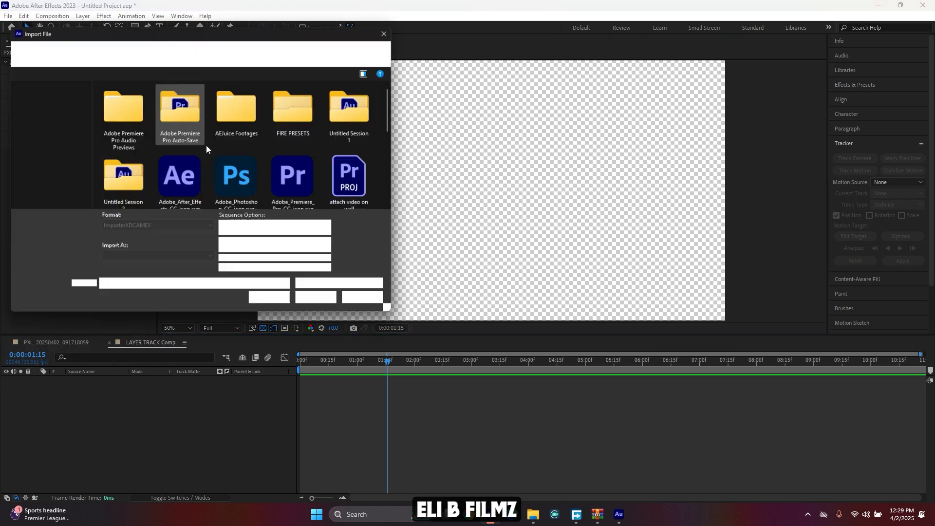
scroll(228, 154, "down", 2)
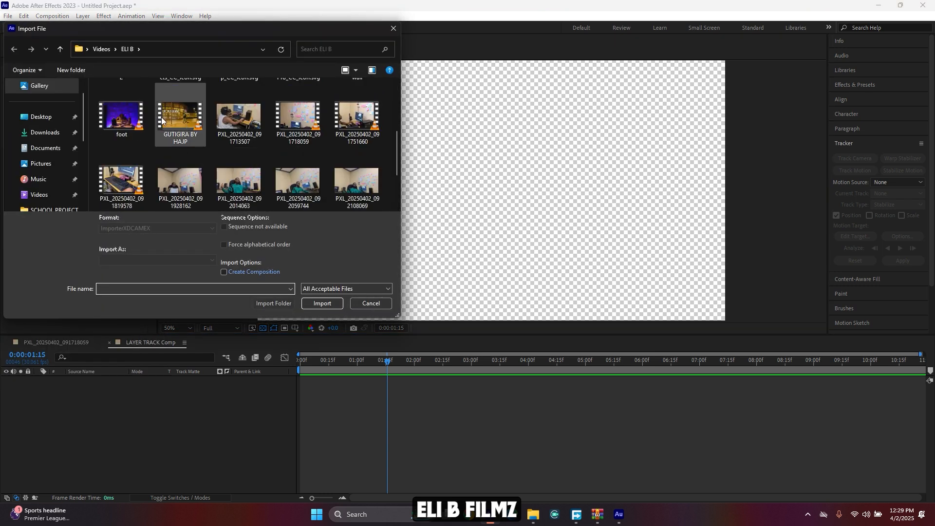
left_click(135, 116)
double_click(134, 116)
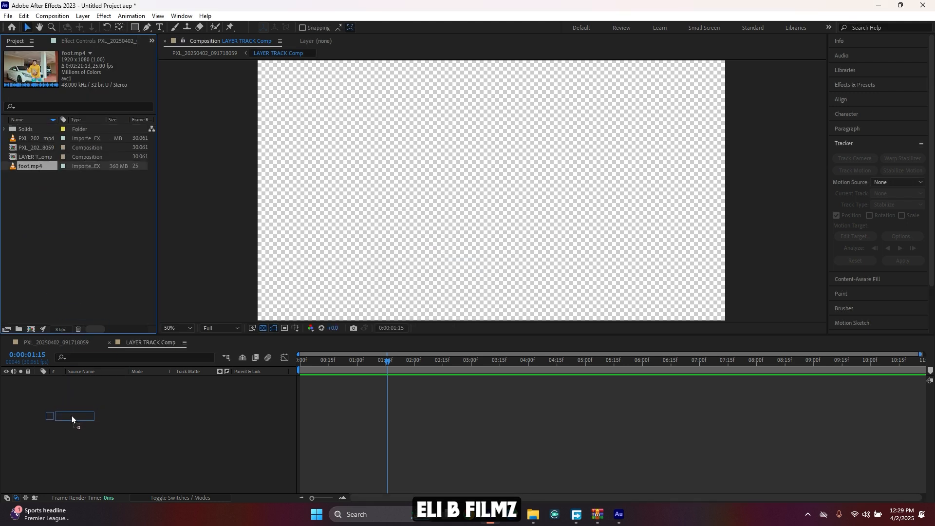
left_click_drag(71, 416, 72, 417)
Step: Preview foot.mp4 in LAYER TRACK Comp, and return to the main composition at 0:00:02:27 to check its placement
key("space")
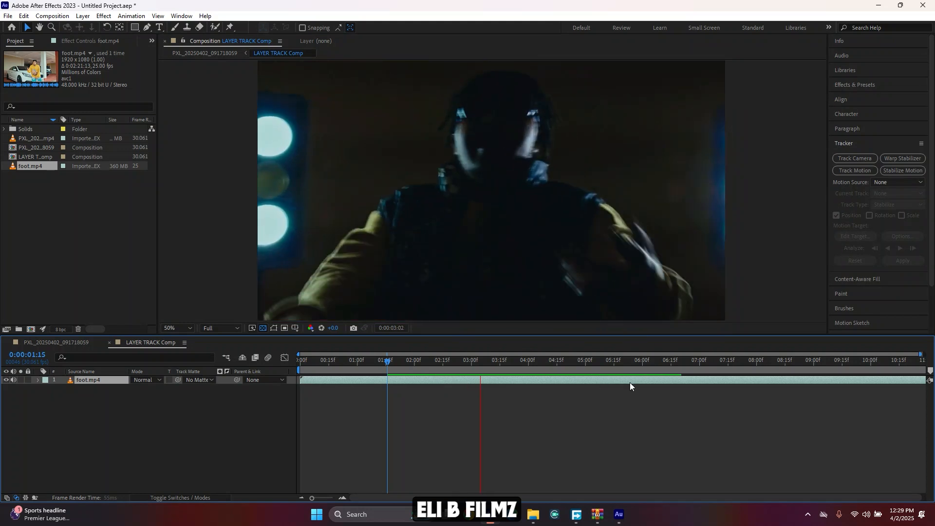
left_click(397, 362)
left_click_drag(398, 362, 356, 362)
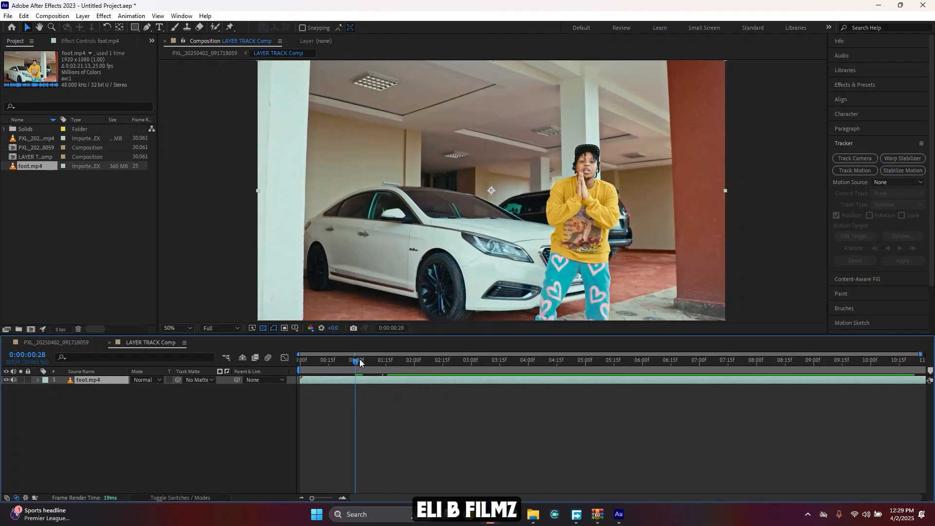
left_click(57, 343)
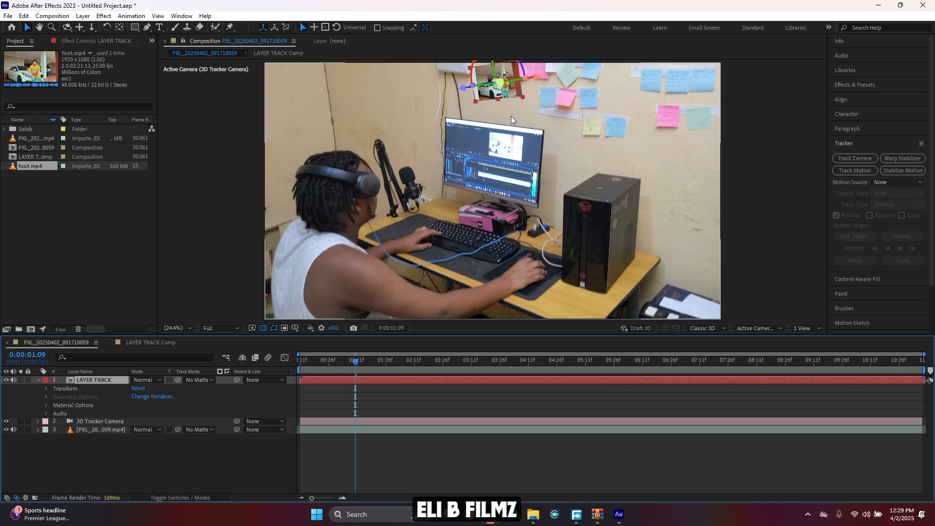
left_click_drag(355, 360, 454, 367)
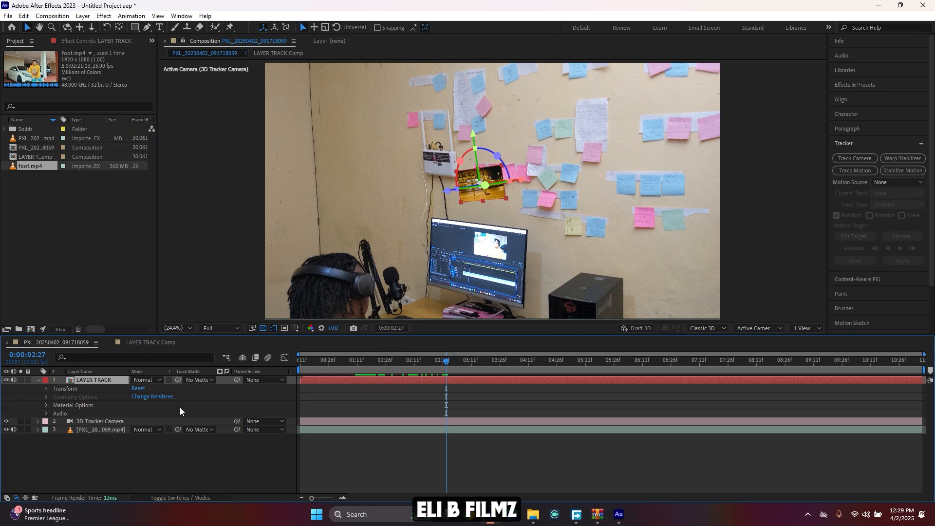
Step: Try rotations on the LAYER TRACK layer, undo the unwanted ones and keep a Z rotation of 10°
left_click(46, 388)
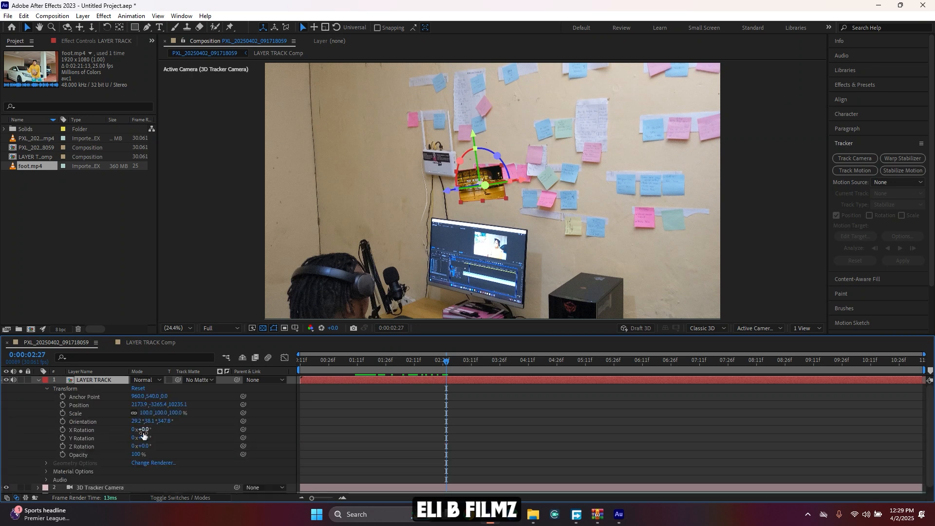
left_click_drag(145, 429, 156, 445)
key("ctrl+z")
key("ctrl+z")
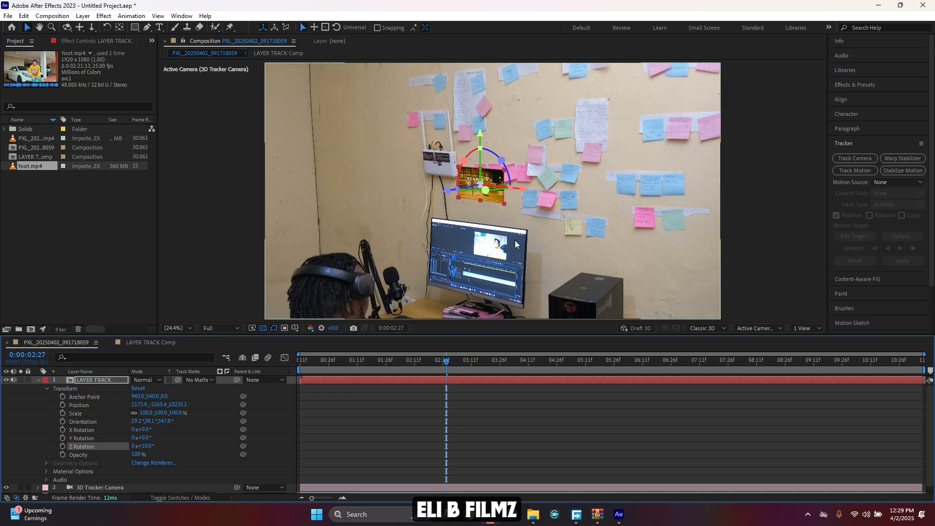
Step: Move LAYER TRACK right and up on the wall to position about 3899, -4988, 7720, and scale it to 378%
left_click_drag(524, 187, 589, 194)
left_click_drag(541, 139, 542, 93)
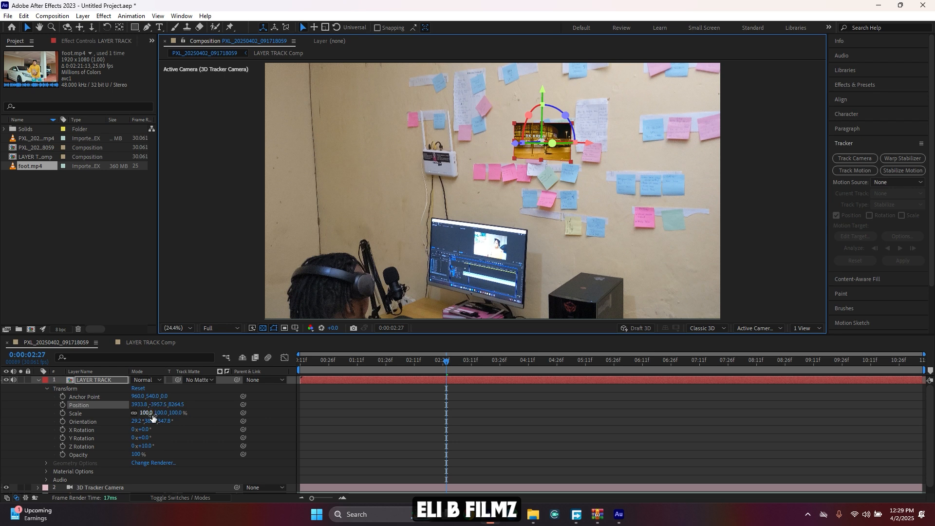
left_click_drag(151, 415, 295, 407)
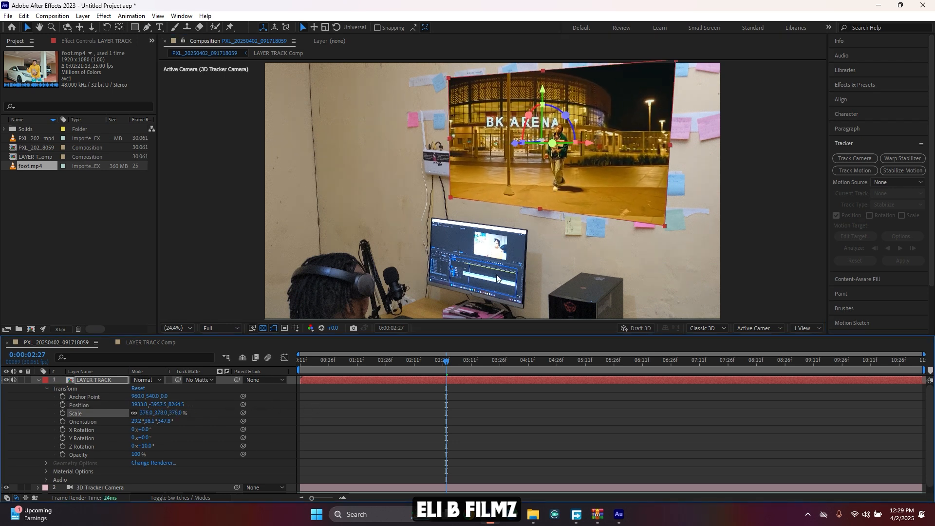
left_click_drag(540, 90, 545, 46)
Step: Check the placement through the shot and, at 0:00:05:19, shift LAYER TRACK along its Z axis to position about 3708, -4869, 7507
left_click_drag(398, 366, 307, 359)
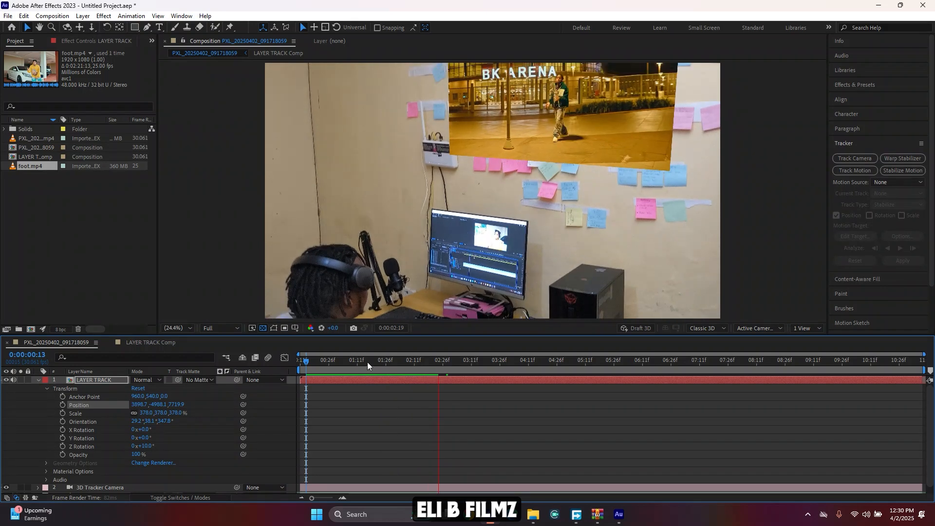
key("space")
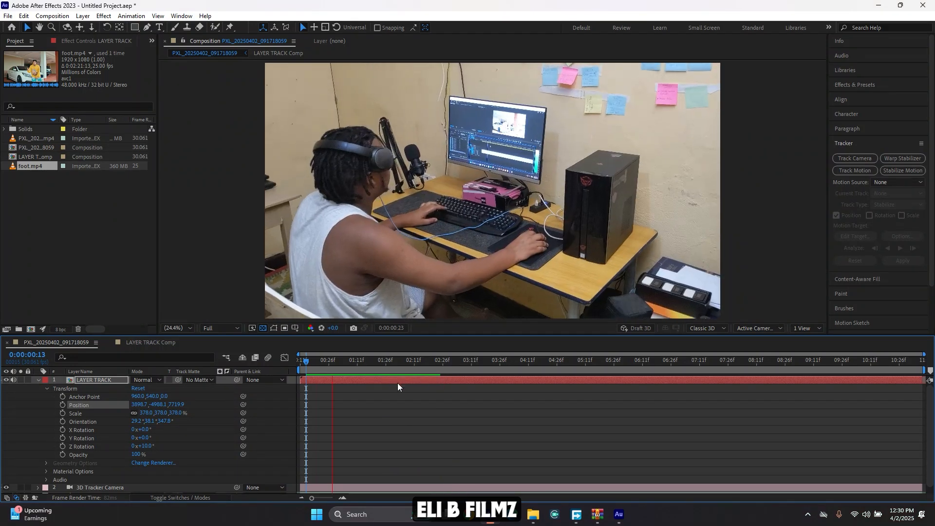
left_click_drag(421, 364, 602, 374)
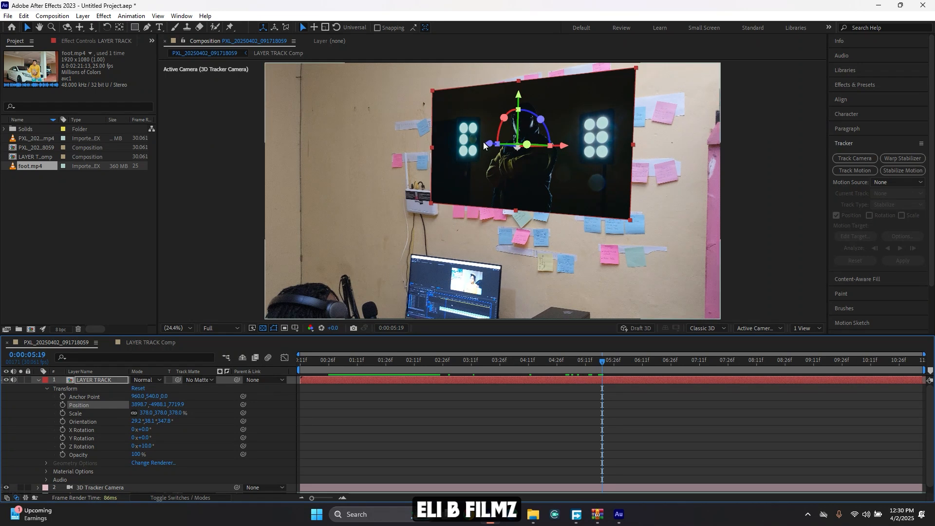
mouse_move(489, 146)
left_mouse_down()
mouse_move(550, 143)
mouse_move(483, 152)
left_mouse_up()
Step: Preview the shot and, at 0:00:03:13, shift LAYER TRACK right along its X axis to about Y -4638, Z 7026
key("space")
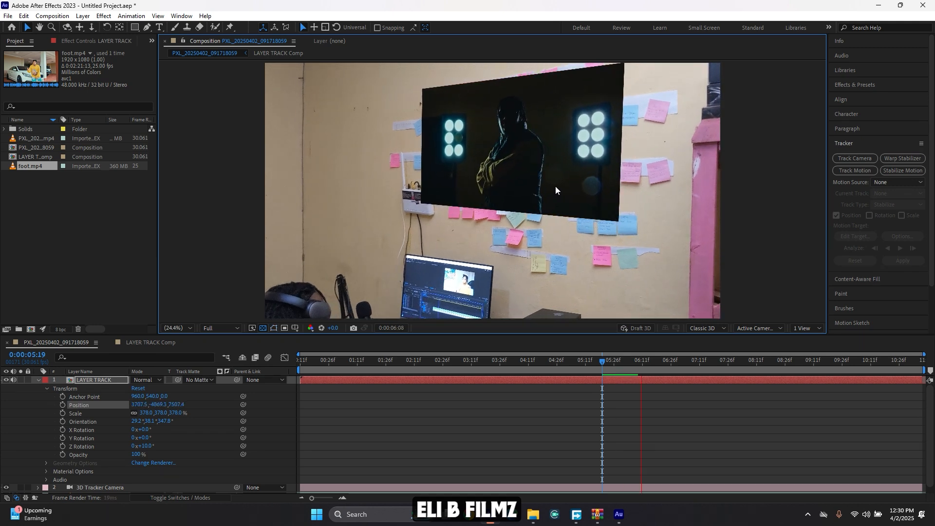
key("space")
left_click_drag(494, 363, 306, 360)
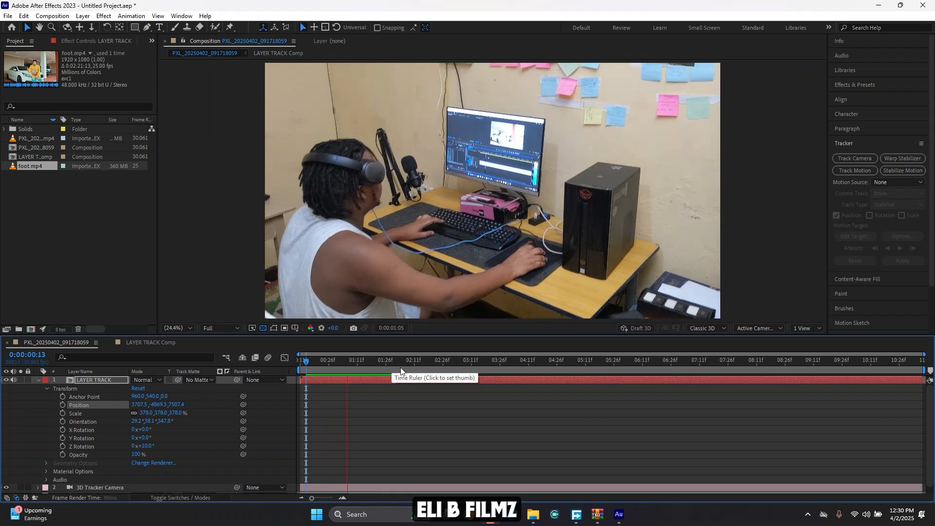
left_click_drag(382, 364, 476, 366)
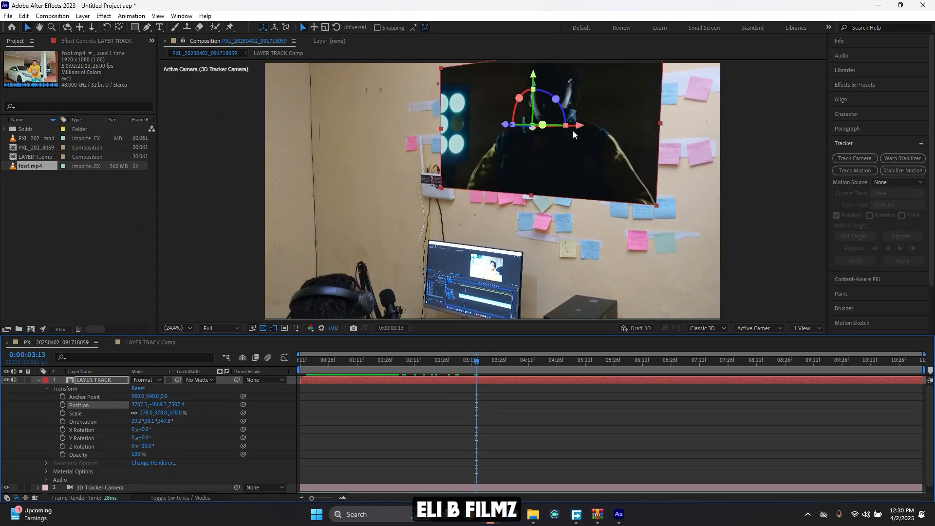
left_click_drag(582, 130, 603, 130)
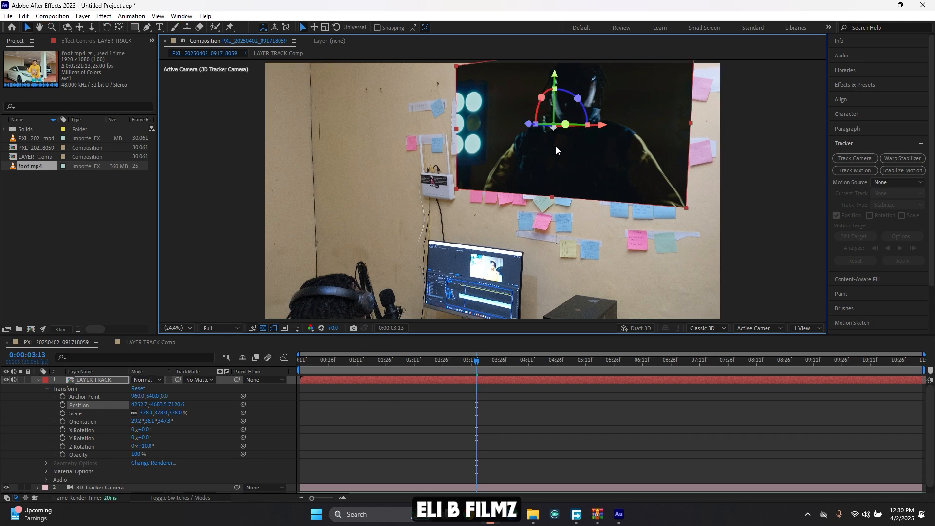
left_click_drag(609, 125, 615, 125)
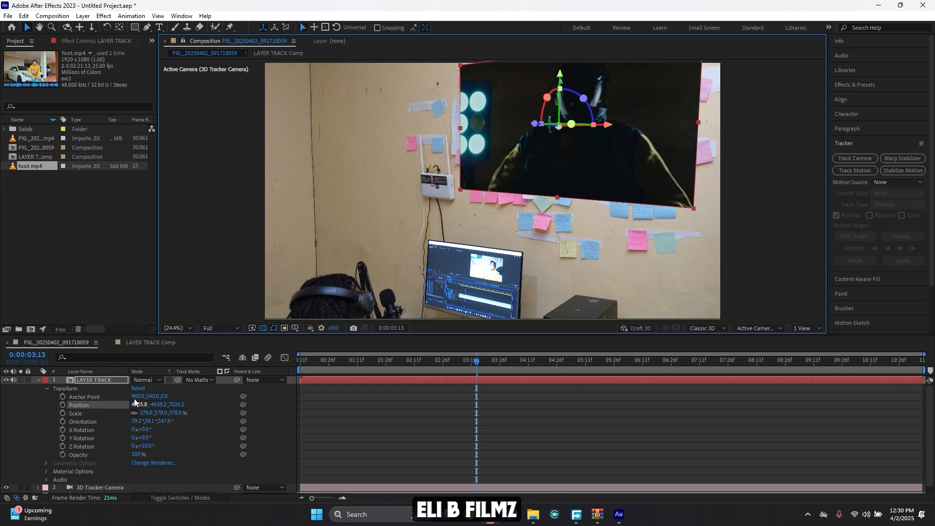
left_click(38, 380)
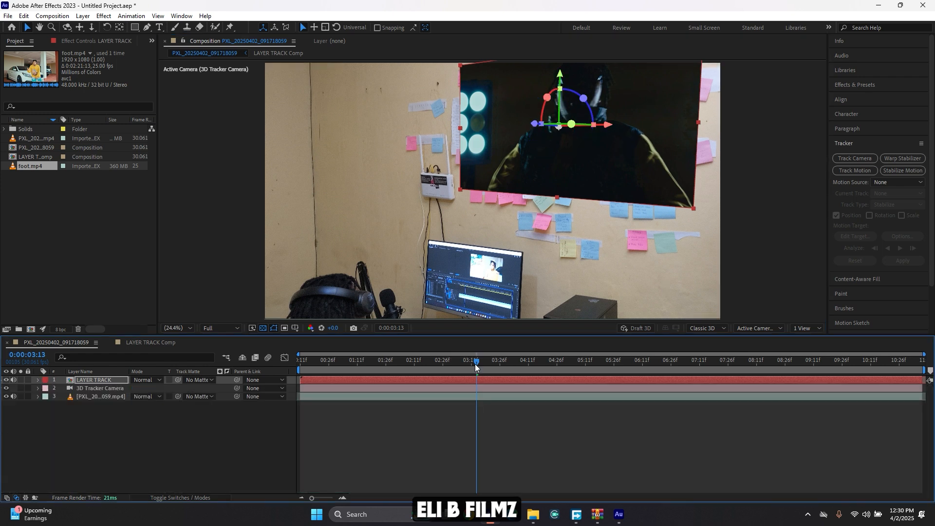
Step: Scrub the main composition back to 0:00:00:15 and forward to 0:00:03:08 to check the video's tracking on the wall
left_click(512, 361)
left_click_drag(521, 361, 309, 361)
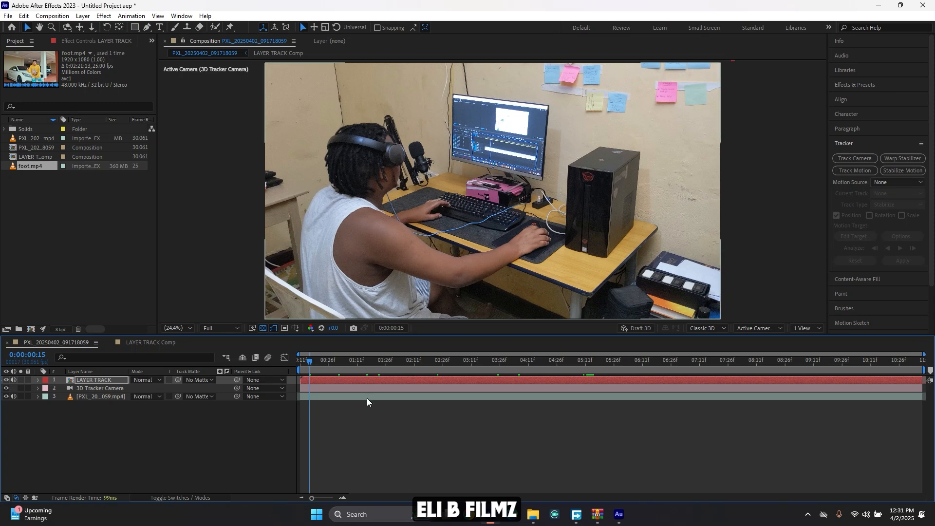
left_click_drag(311, 359, 469, 374)
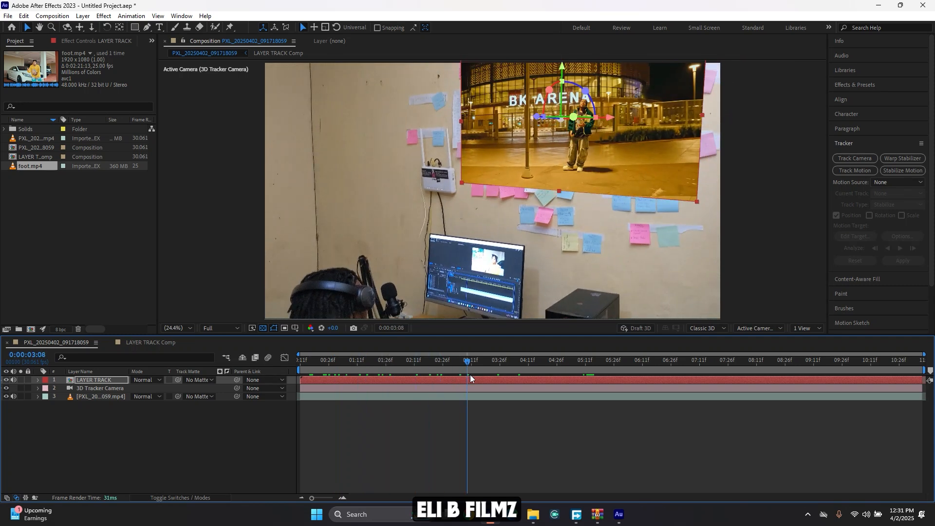
Step: Open LAYER TRACK Comp, try a composition size of 3840 x 2160 px and cancel the change
double_click(95, 379)
left_click(422, 230)
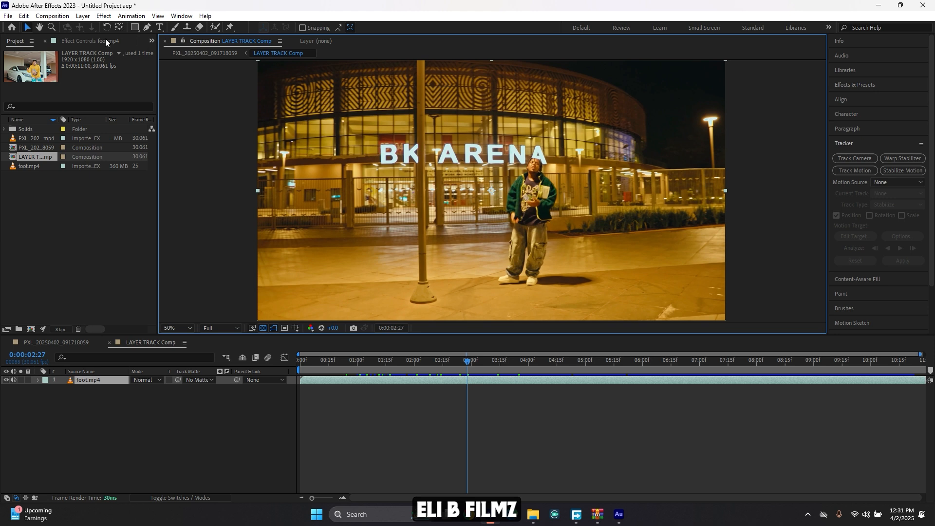
left_click(47, 17)
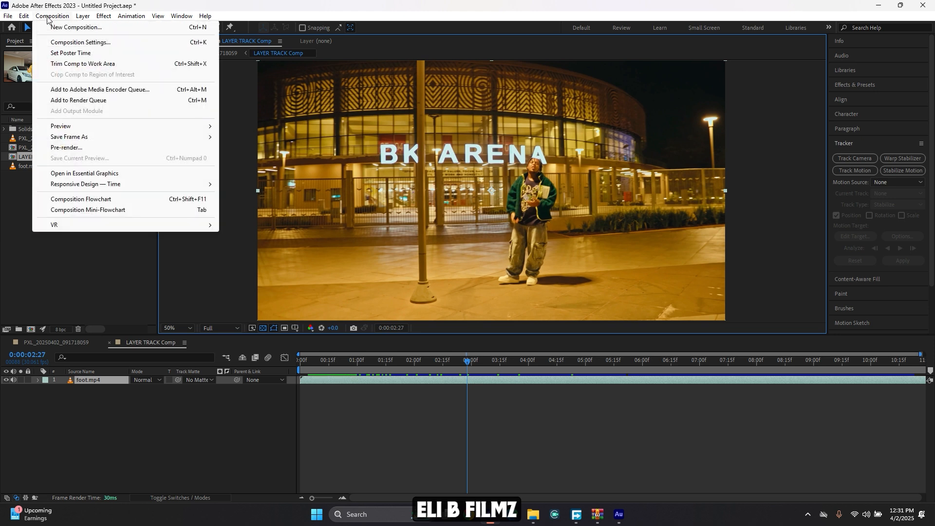
left_click(85, 41)
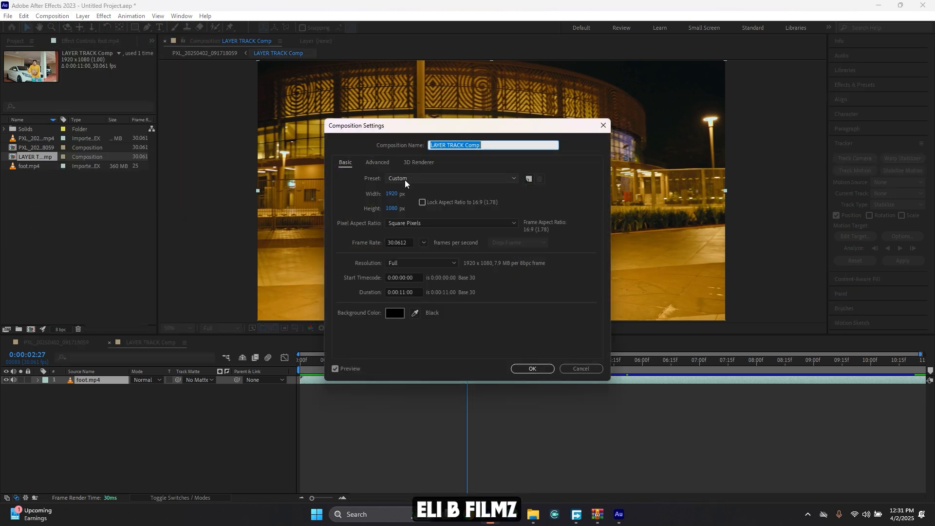
left_click(392, 194)
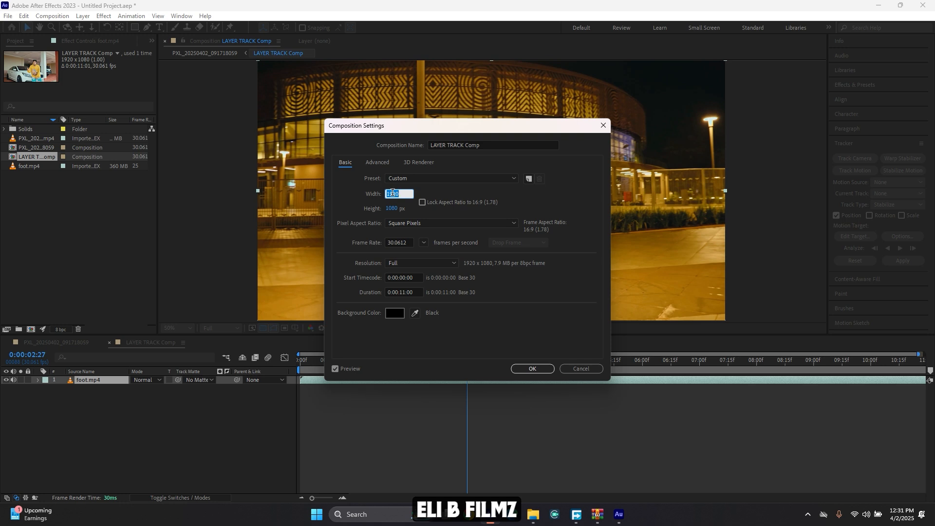
type("3840")
left_click(393, 208)
type("2160")
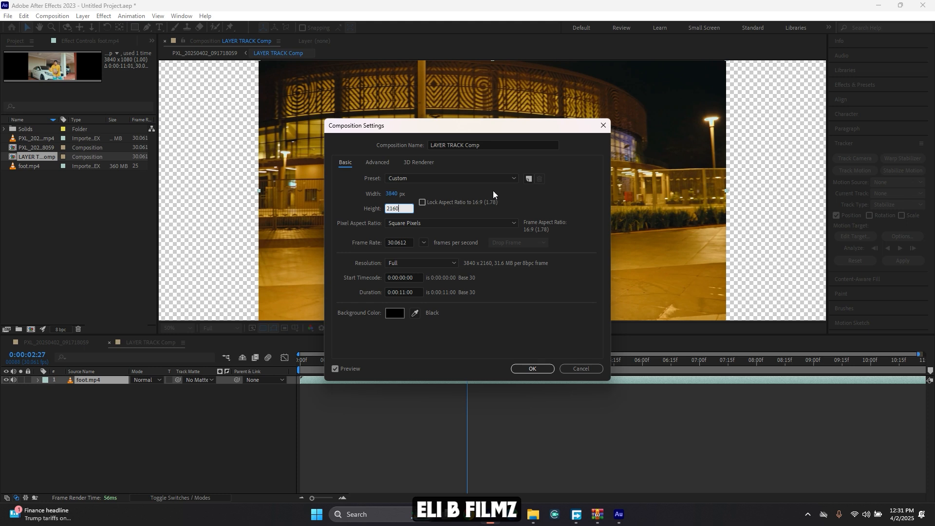
left_click(582, 369)
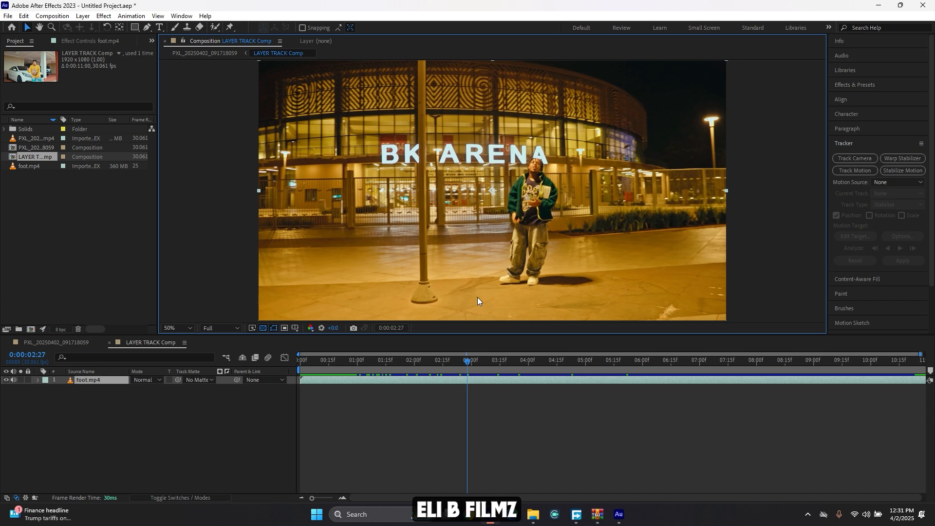
Step: Return to the main composition and scrub through it to review the tracked video on the wall
left_click(60, 341)
left_click_drag(419, 362, 377, 361)
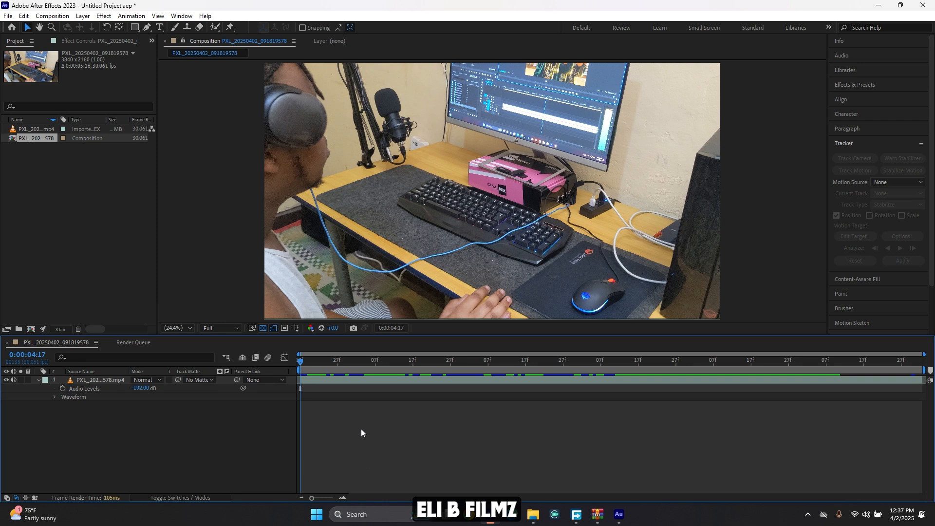
Step: Run 3D camera tracking on the PXL_20250402_091819578 footage layer
left_click(37, 380)
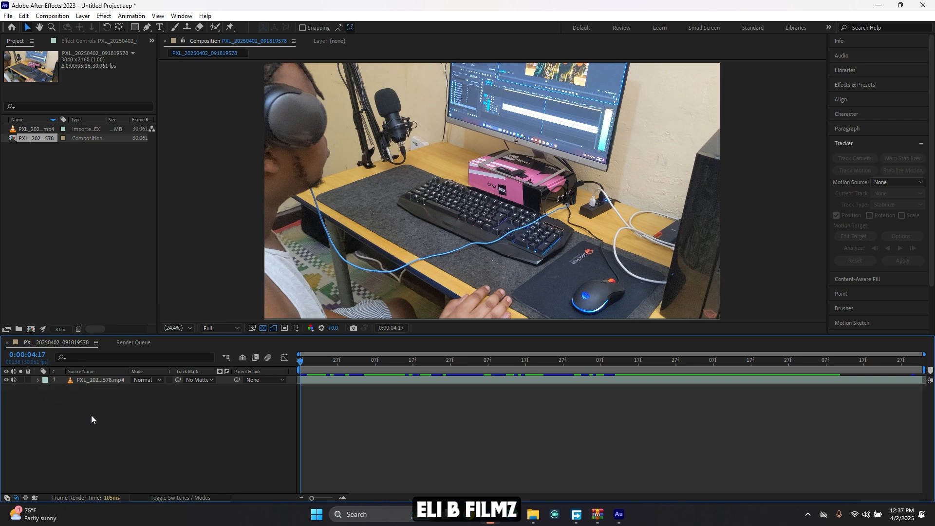
left_click(317, 381)
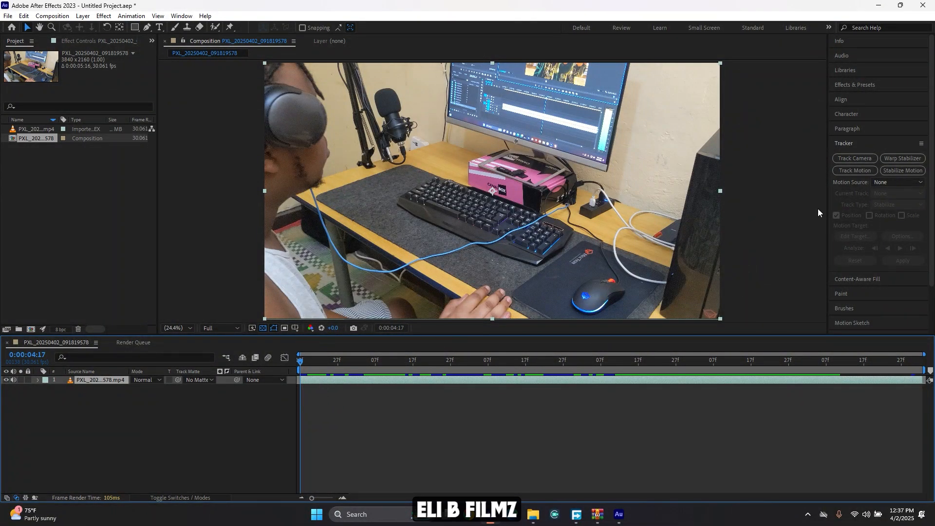
left_click(866, 159)
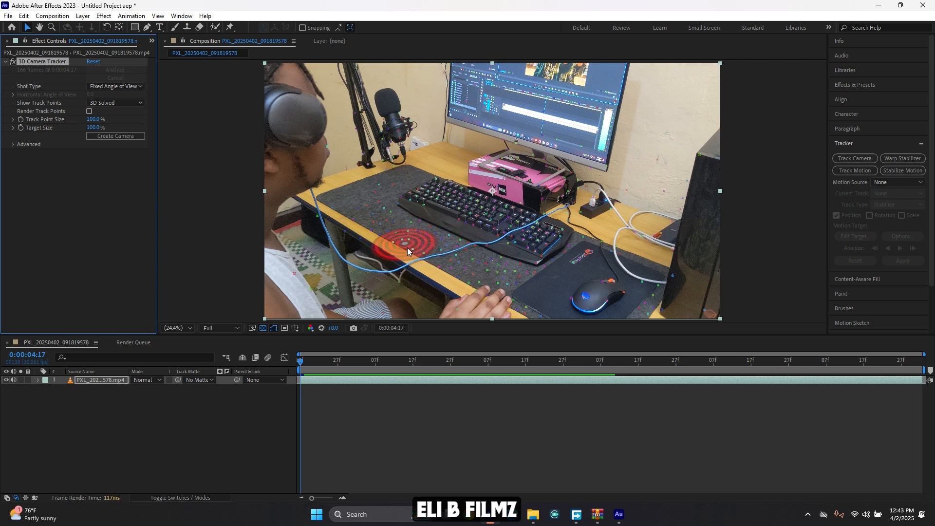
Step: Create a solid and camera from track points on the desk mat in front of the keyboard and show the solid's Transform properties
left_click(404, 226)
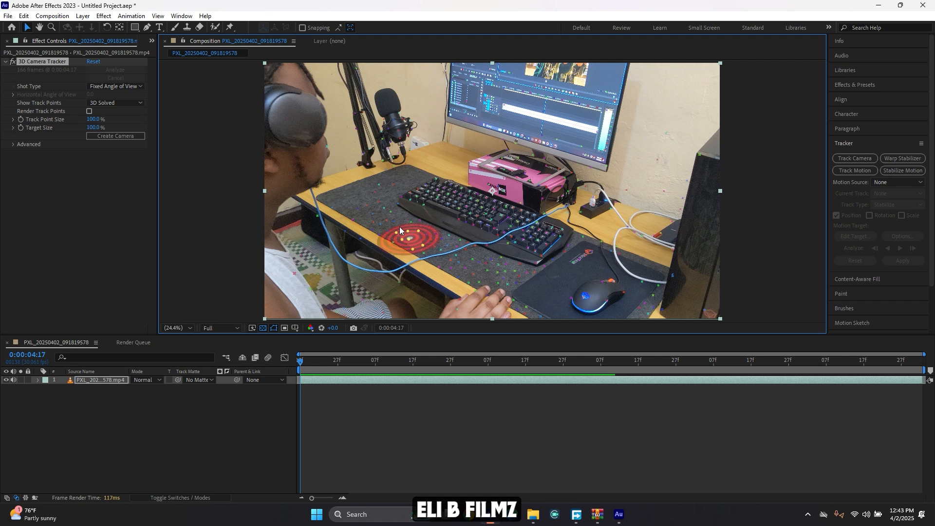
right_click(410, 237)
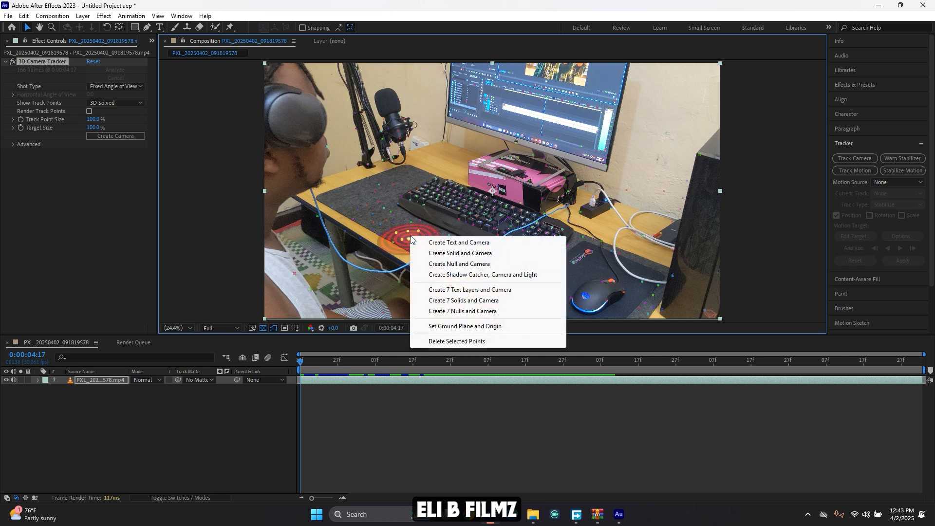
left_click(470, 255)
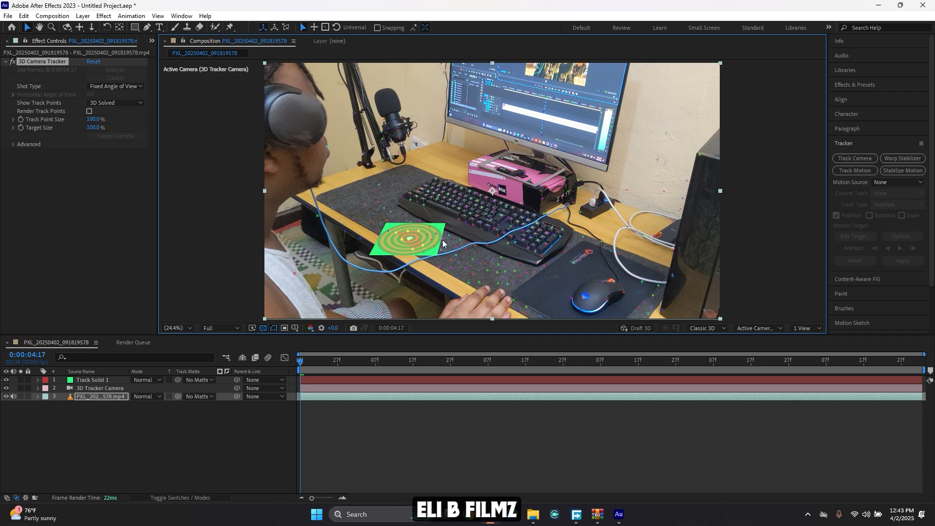
left_click(38, 381)
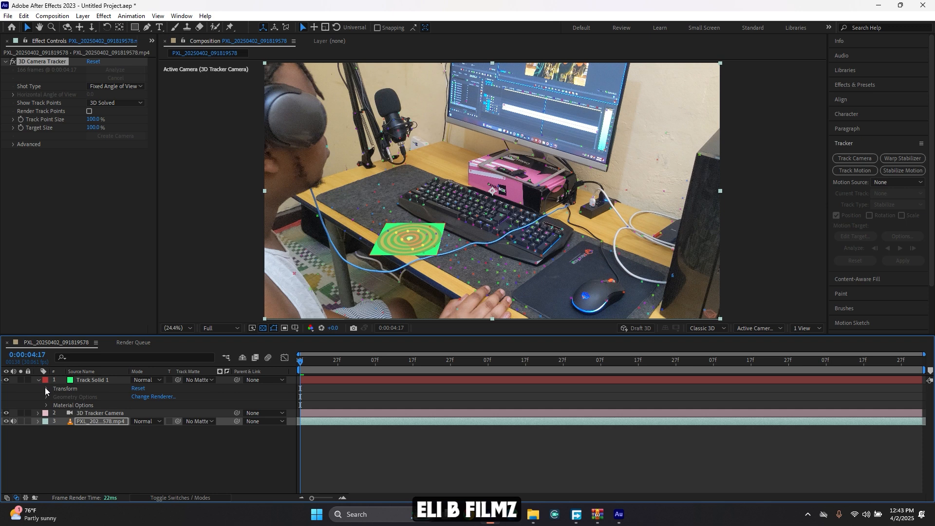
left_click(47, 388)
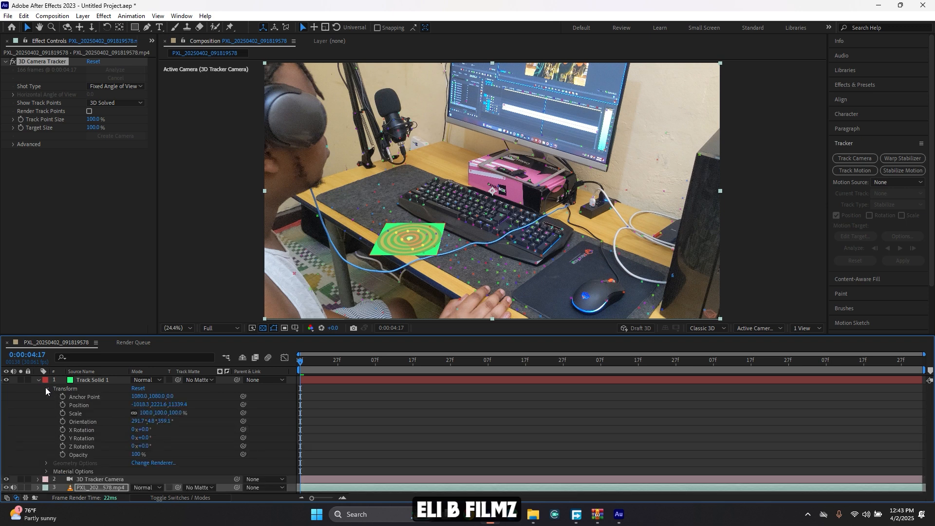
left_click(146, 437)
left_click(147, 437)
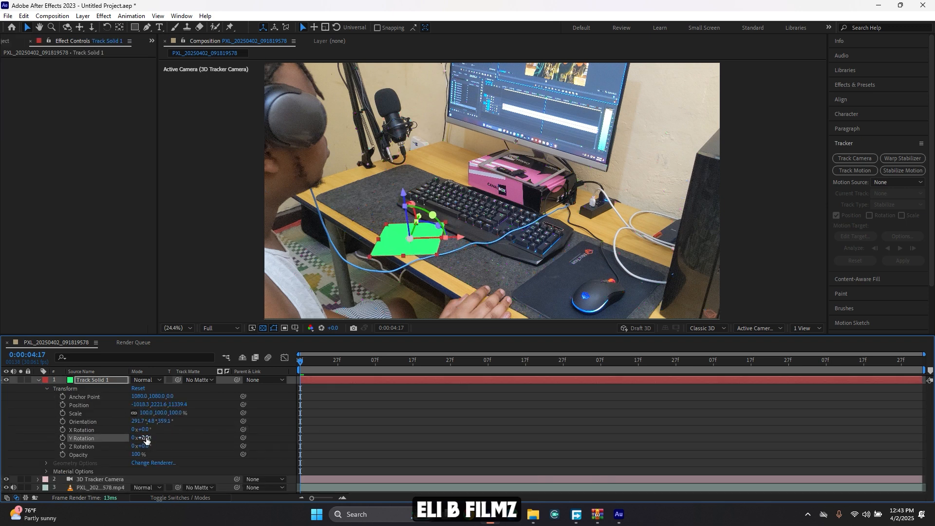
key("Escape")
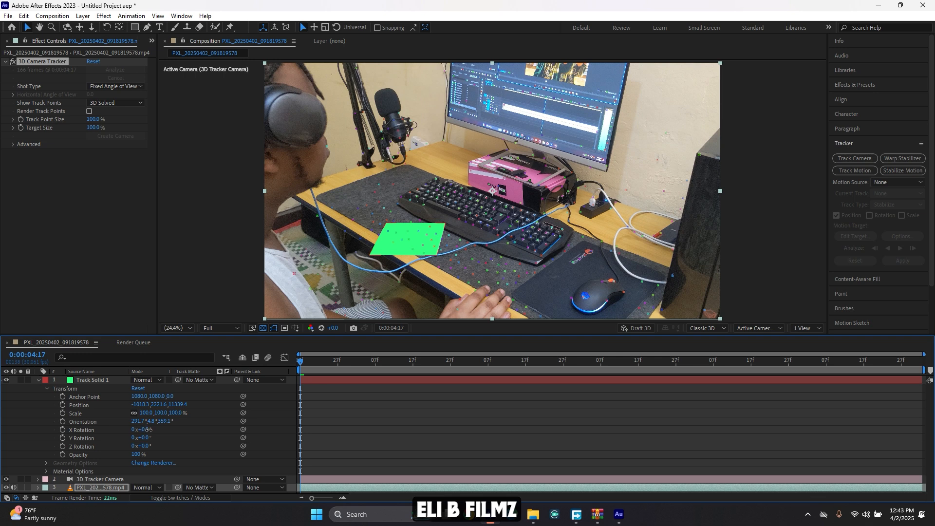
left_click(144, 430)
left_click(146, 431)
left_click(154, 449)
Step: Set the Z Rotation of Track Solid 1 to 40° to align it with the desk edge, then collapse its properties
left_click_drag(145, 446, 165, 446)
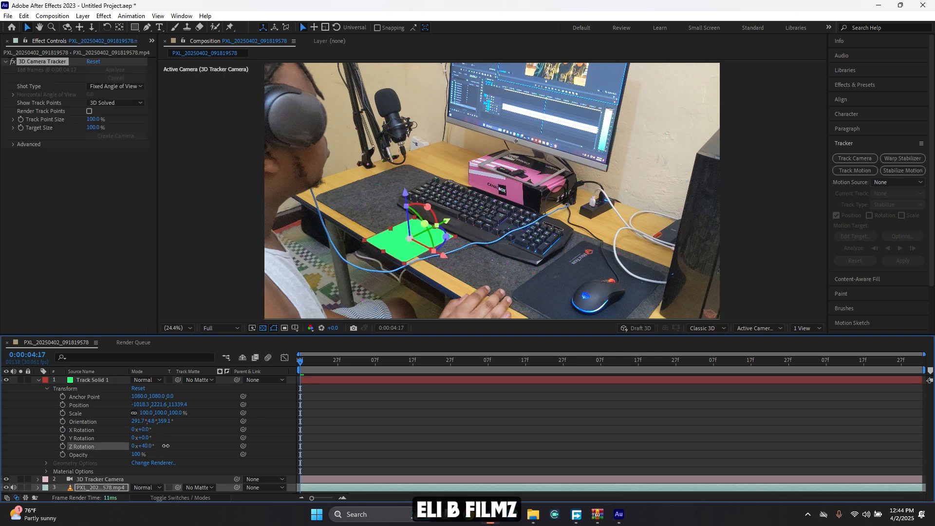
left_click(166, 445)
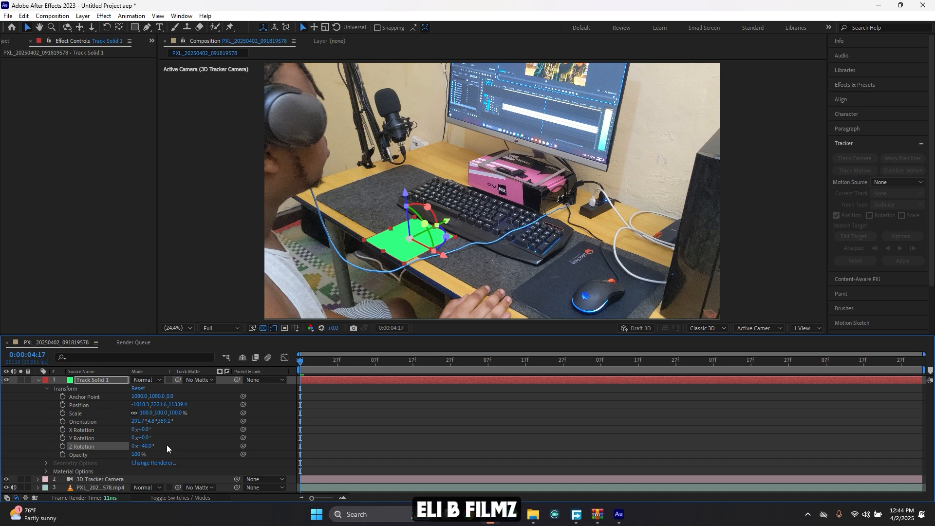
left_click(39, 380)
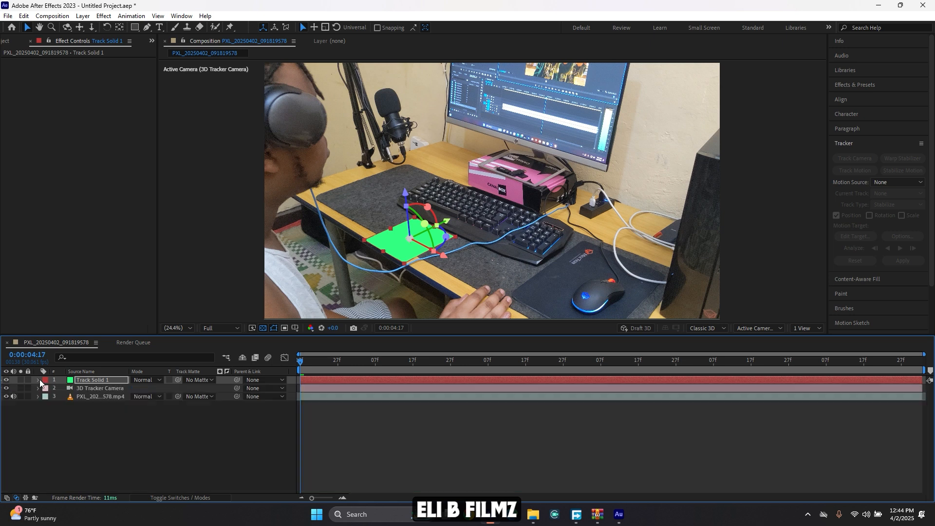
Step: Pre-compose Track Solid 1 as "text", leaving all attributes in the main composition
right_click(94, 382)
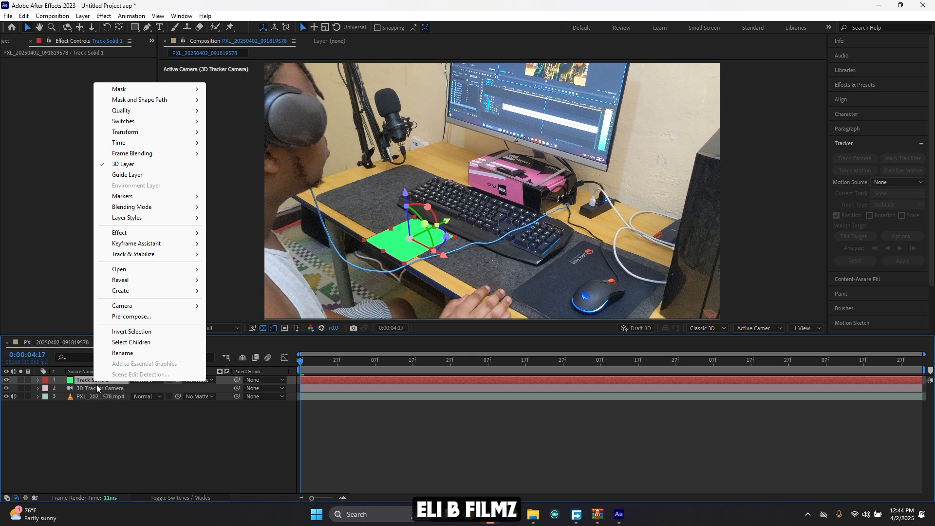
left_click(139, 317)
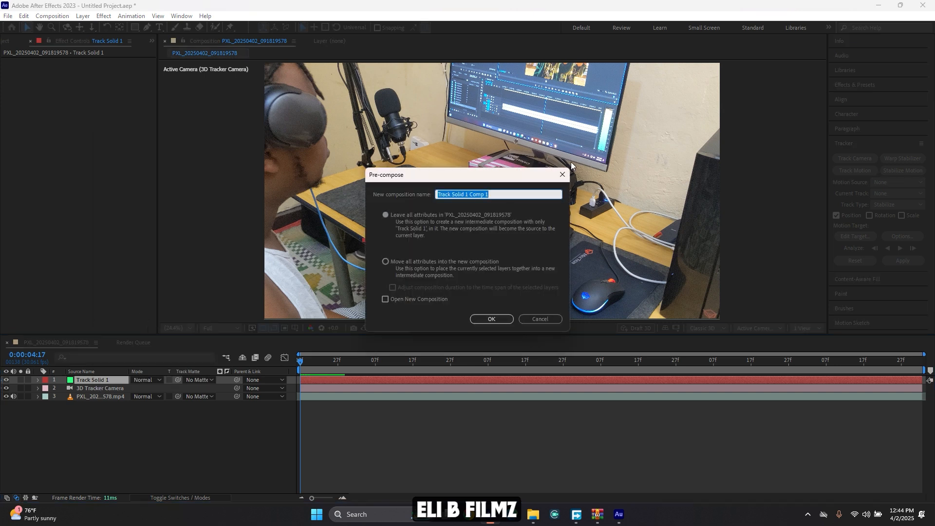
type("te")
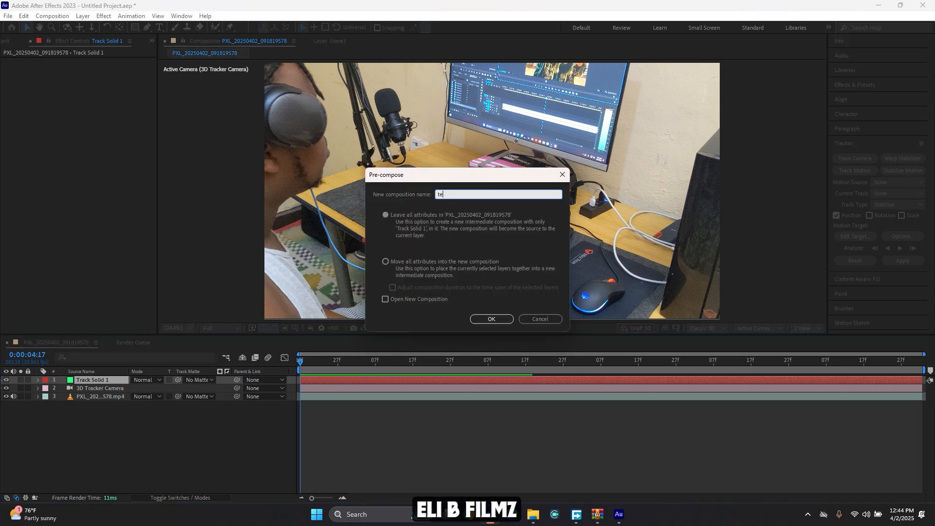
type("xt")
left_click(487, 318)
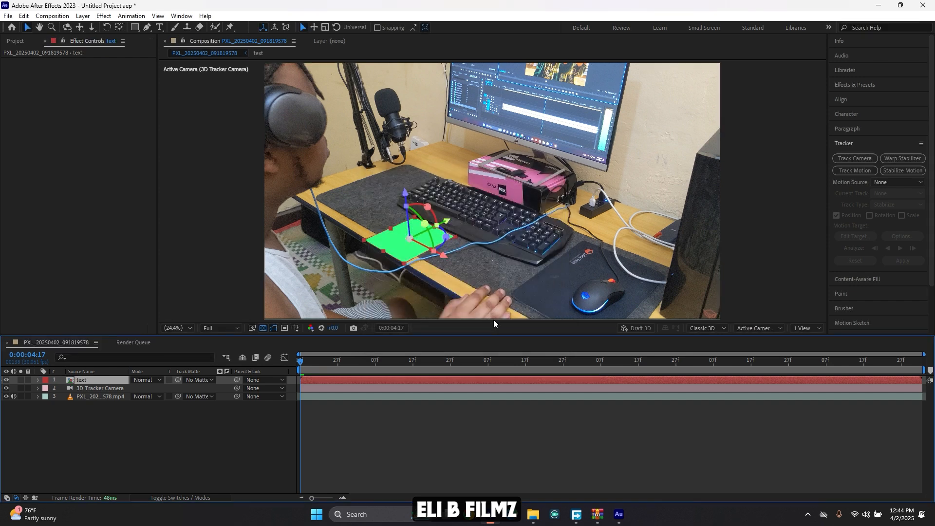
Step: Open the text composition and set its width to 3840 px
double_click(83, 383)
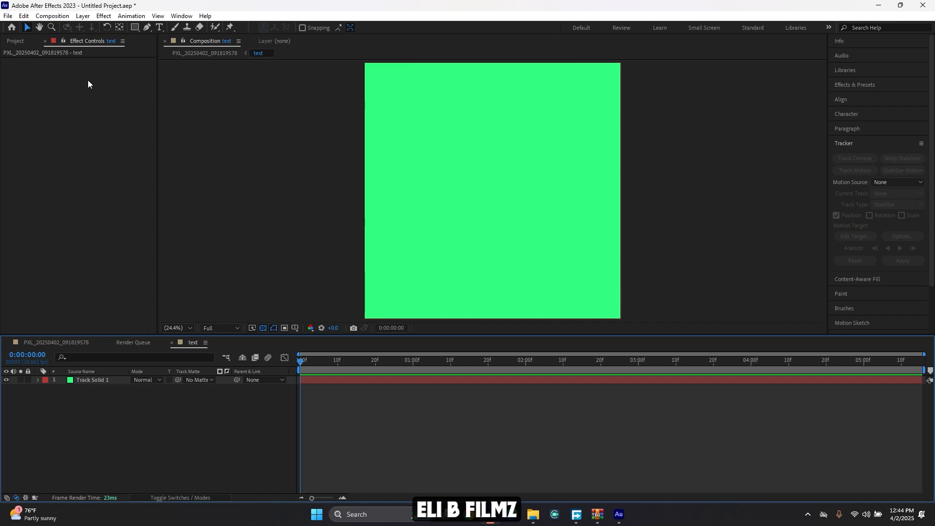
left_click(52, 15)
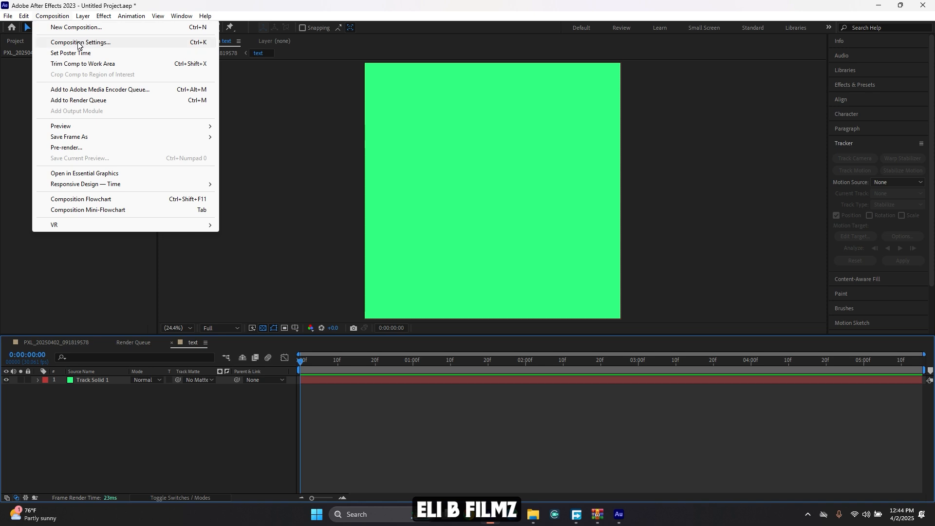
left_click(79, 42)
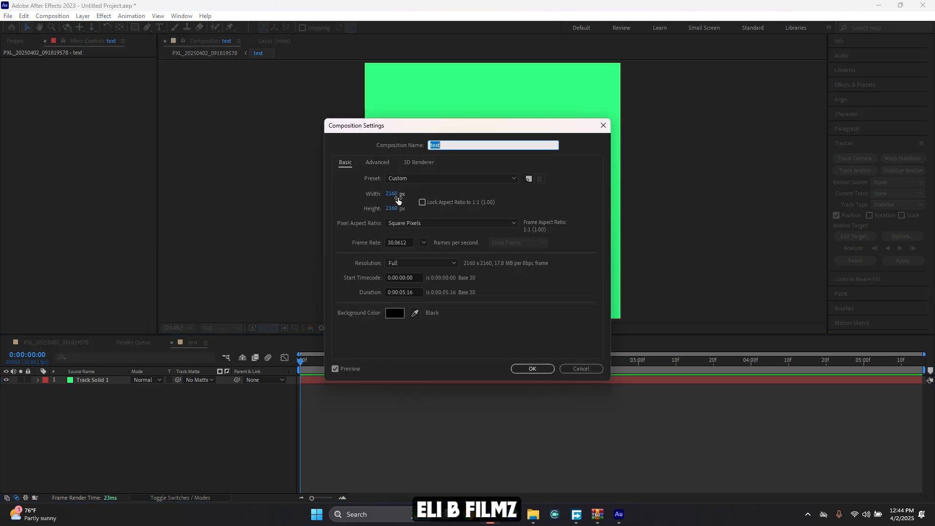
left_click(389, 194)
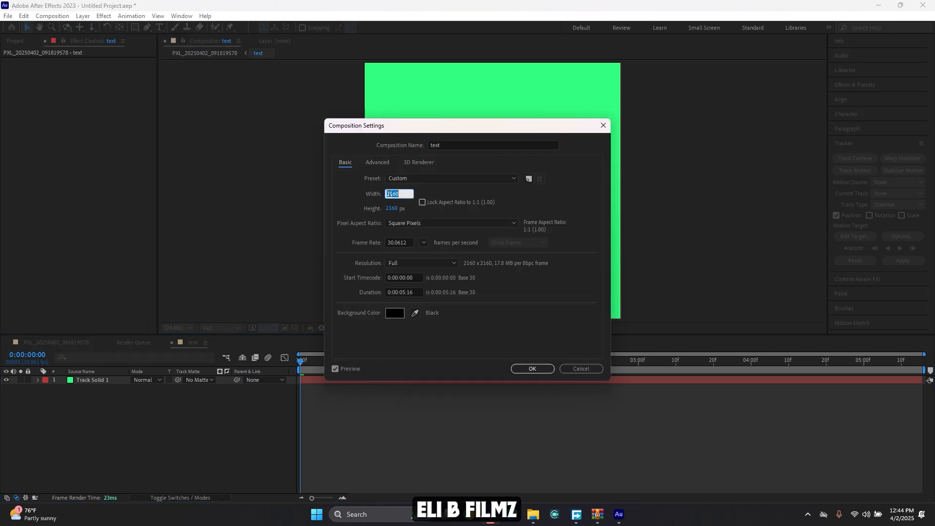
type("3840")
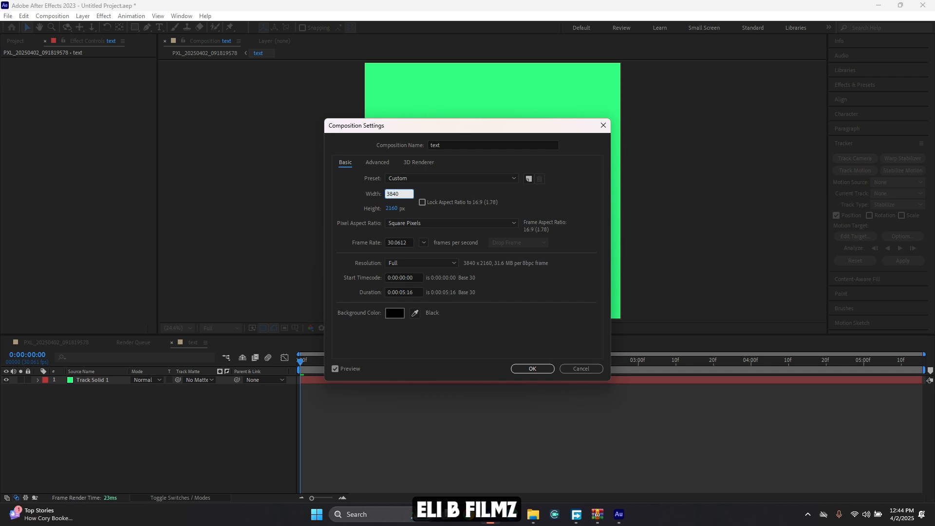
left_click(533, 368)
scroll(538, 268, "down", 1)
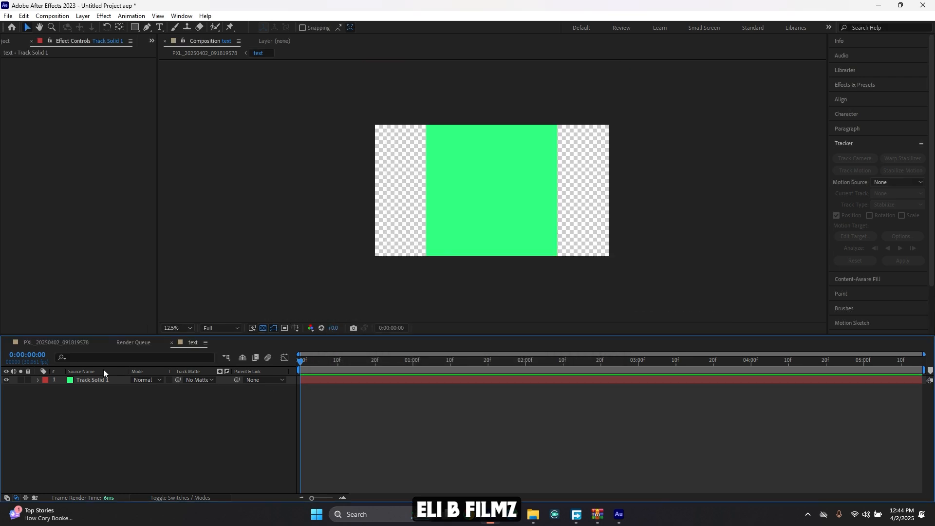
Step: Replace the green solid in the text composition with a text layer reading "ELI B FILMZ"
left_click(90, 380)
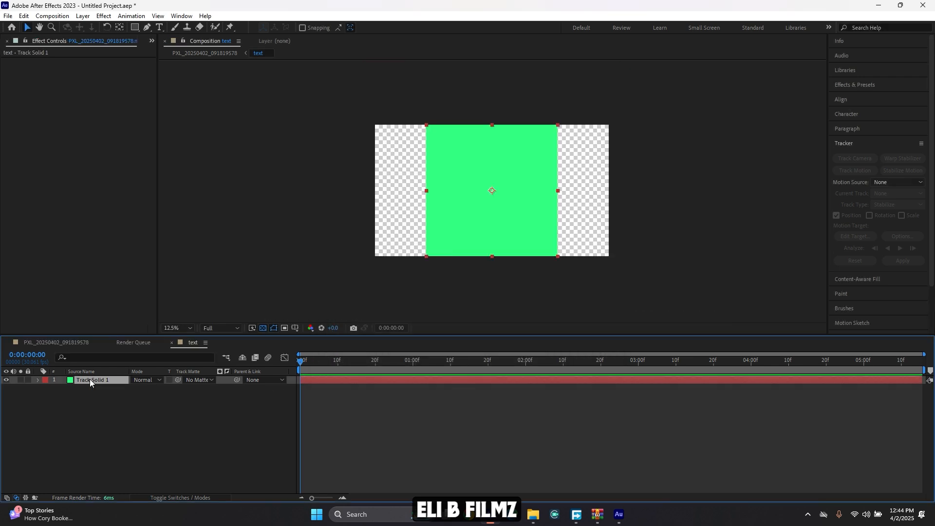
key("Delete")
left_click(159, 27)
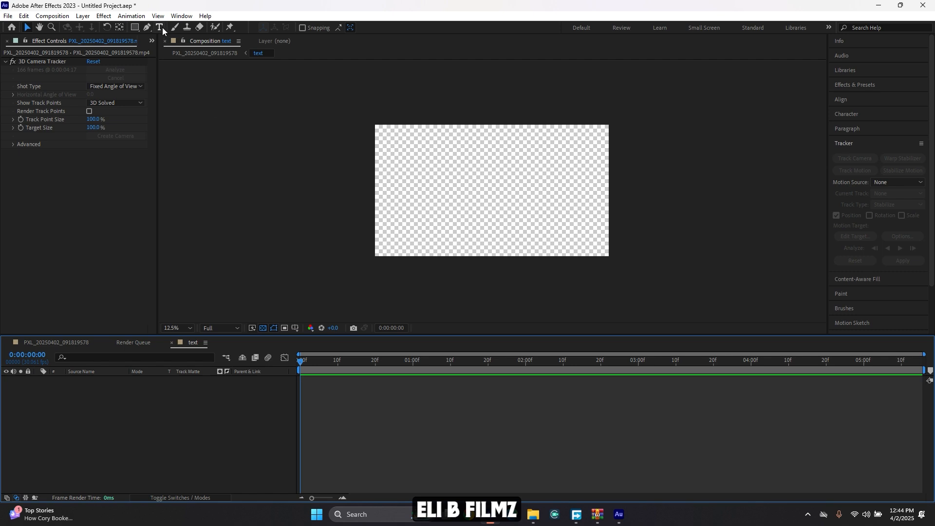
left_click(403, 202)
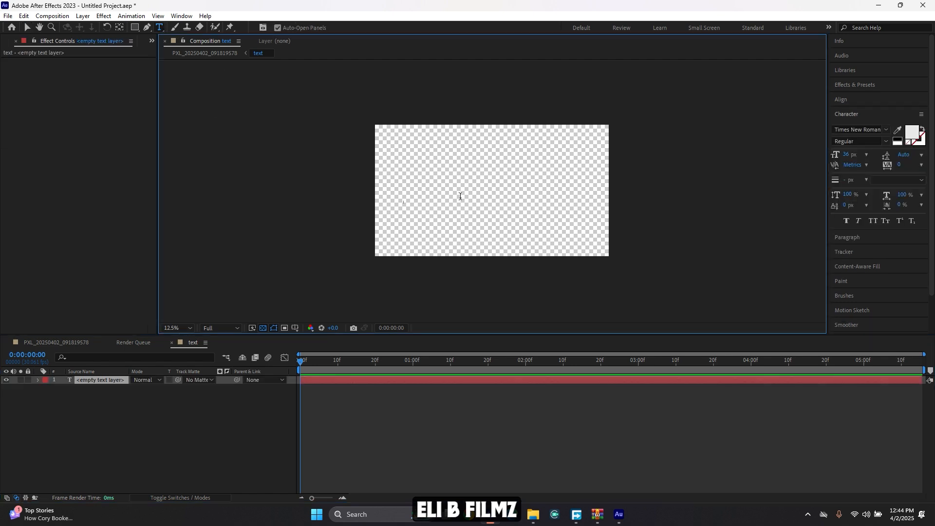
type("EL")
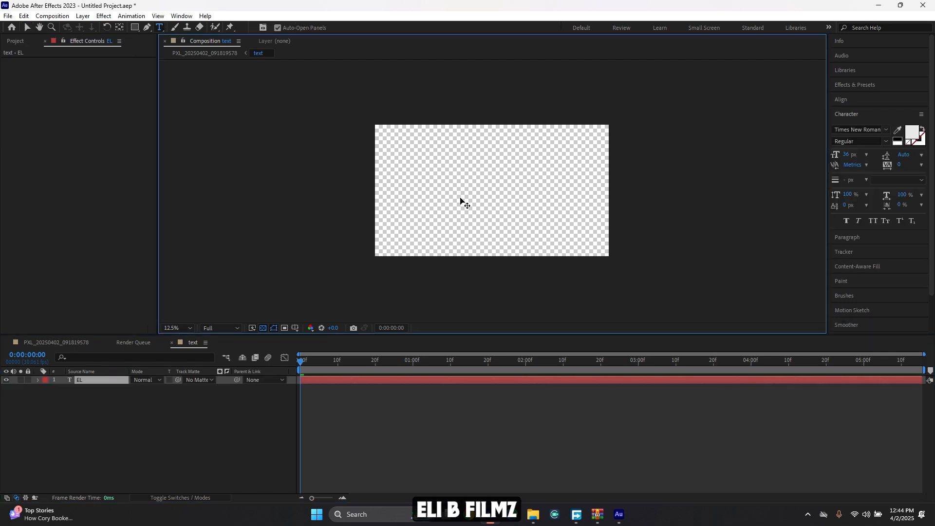
type("I B FILMZ")
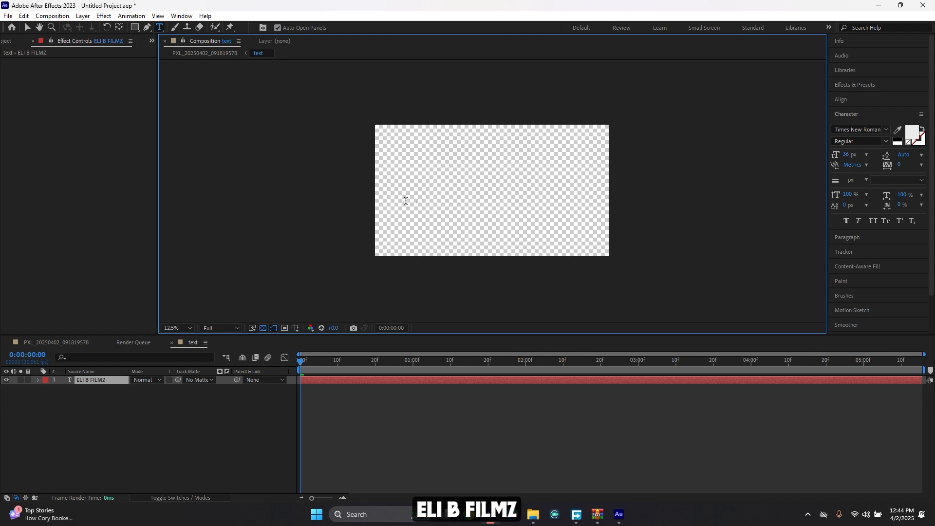
Step: Scale the ELI B FILMZ text up and place it so it spans most of the composition's width
scroll(409, 202, "up", 10)
scroll(413, 205, "down", 10)
scroll(411, 202, "up", 2)
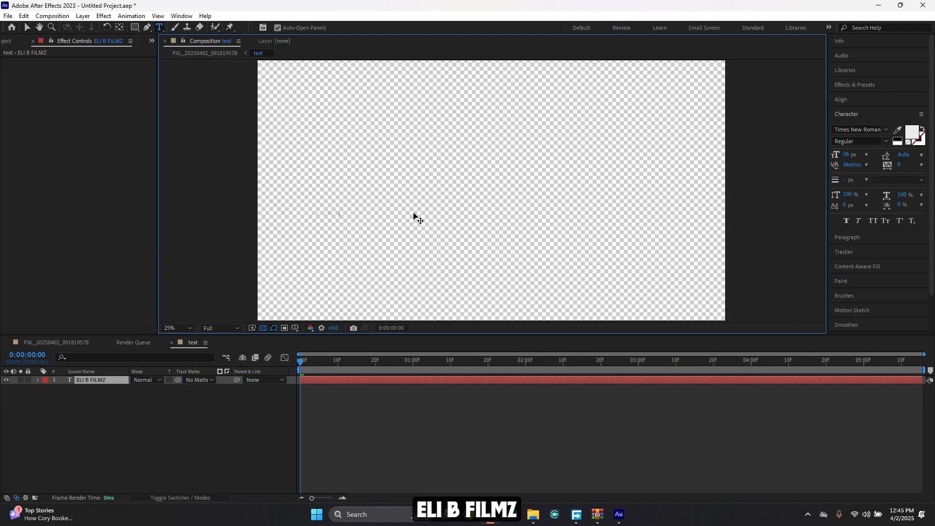
key("Escape")
key("v")
left_click_drag(340, 211, 683, 163)
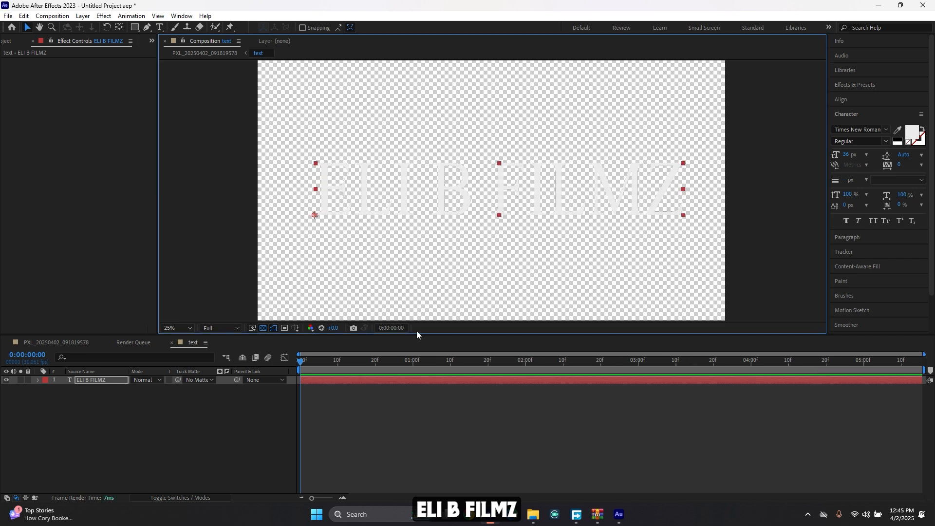
Step: Change the font of the whole ELI B FILMZ text to Franklin Gothic Heavy
key("t")
left_click(160, 27)
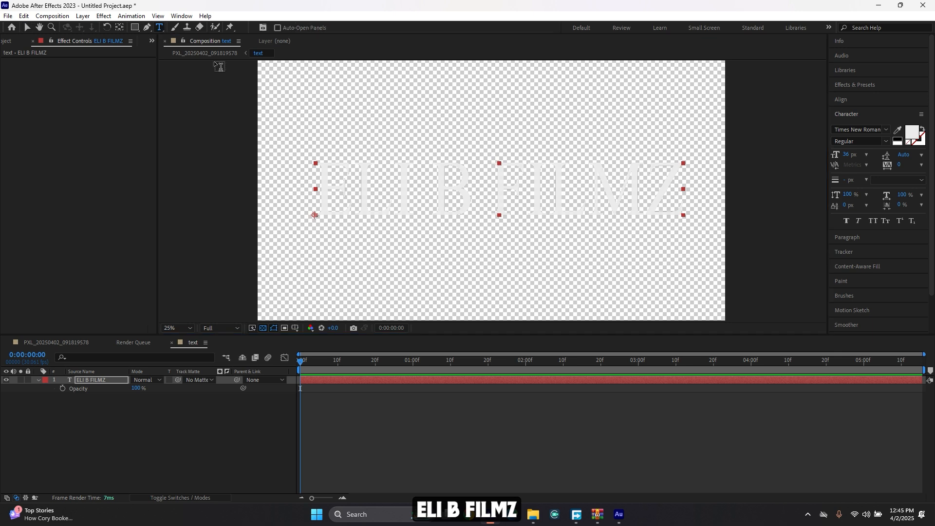
left_click(474, 190)
key("ctrl+a")
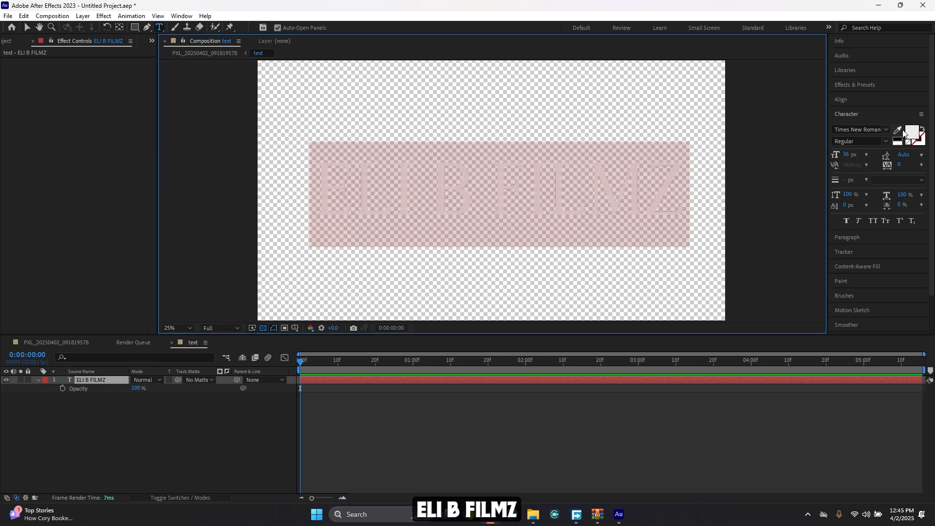
left_click(886, 129)
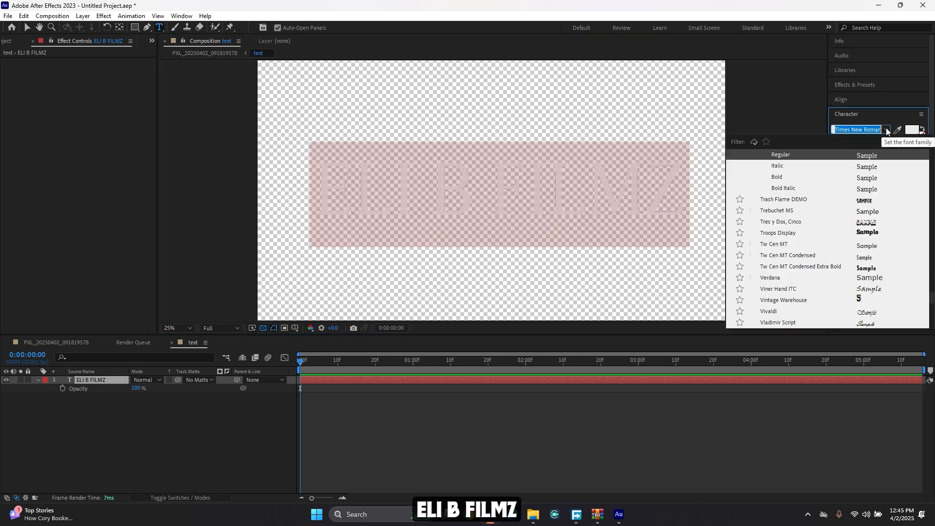
scroll(872, 186, "up", 15)
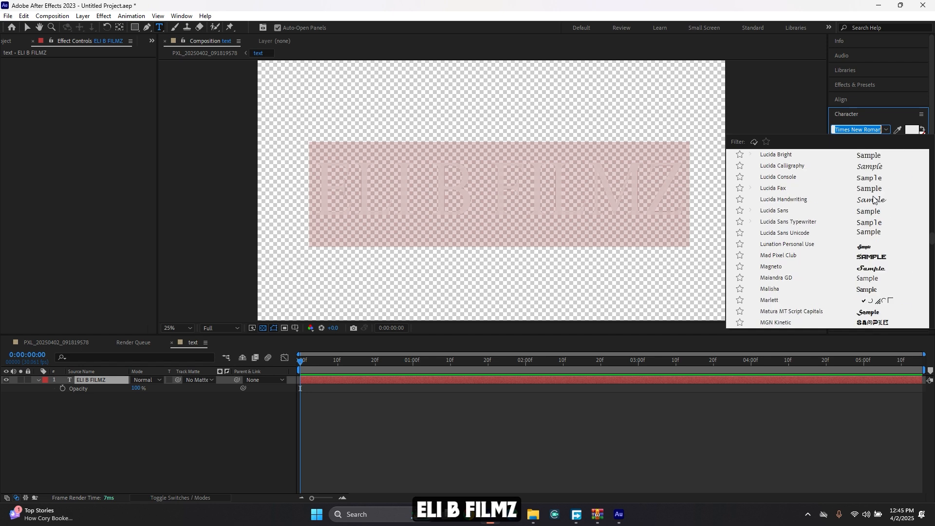
scroll(874, 199, "up", 5)
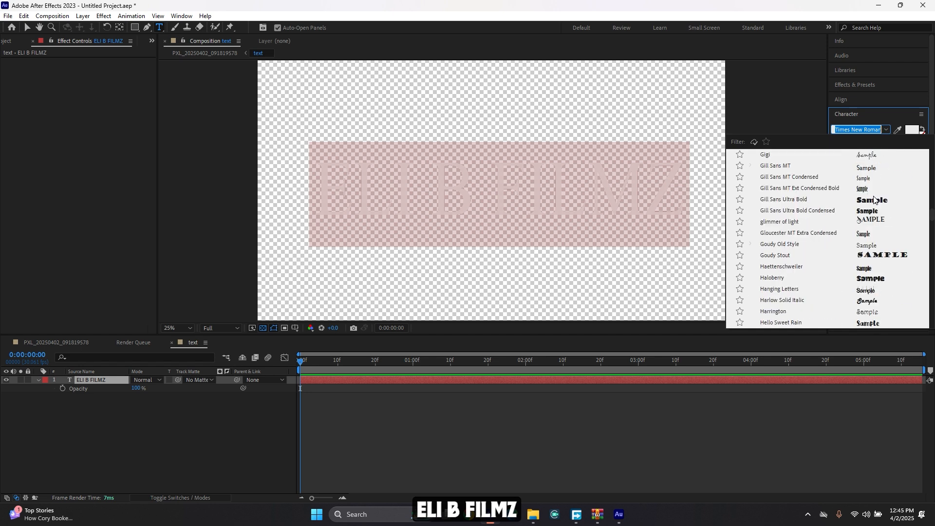
scroll(876, 201, "up", 4)
scroll(880, 201, "up", 3)
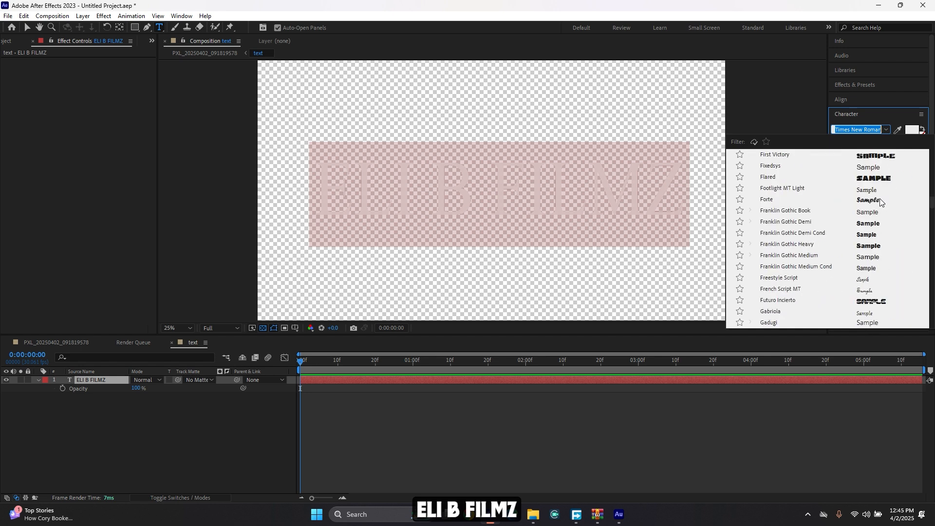
left_click(872, 247)
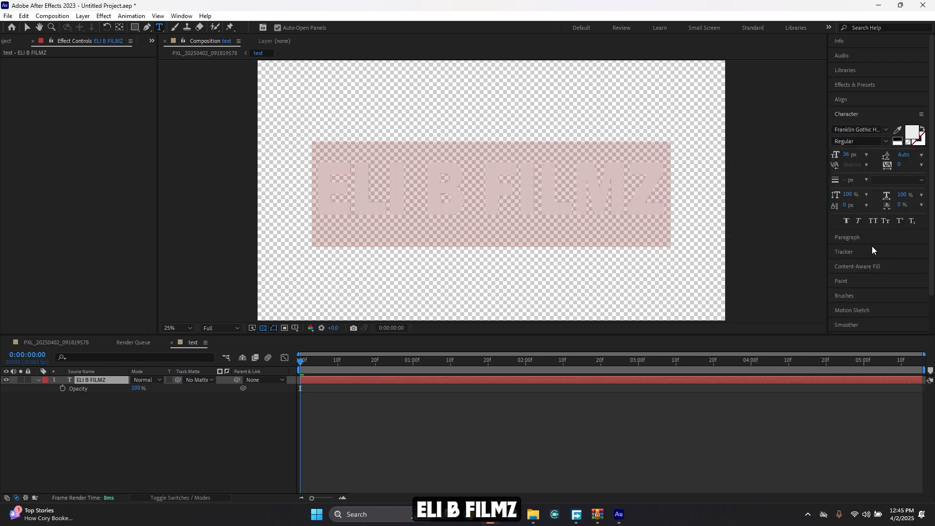
Step: Set the fill color of the entire ELI B FILMZ text to pure white, FFFFFF
left_click(576, 194)
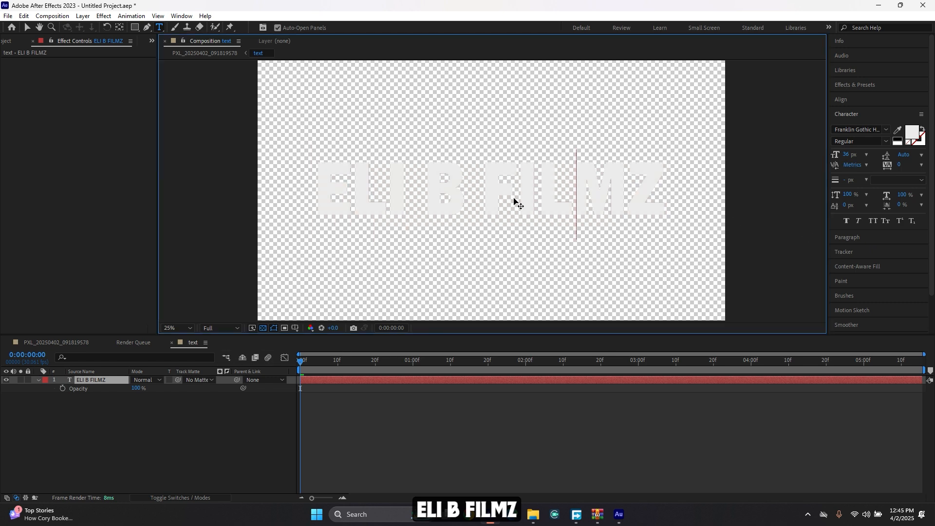
key("ctrl+a")
left_click(911, 135)
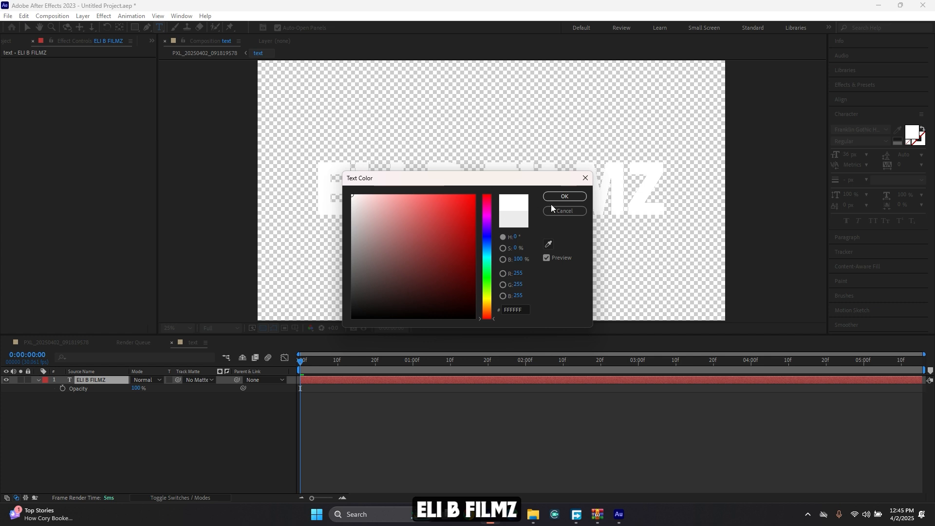
left_click(574, 197)
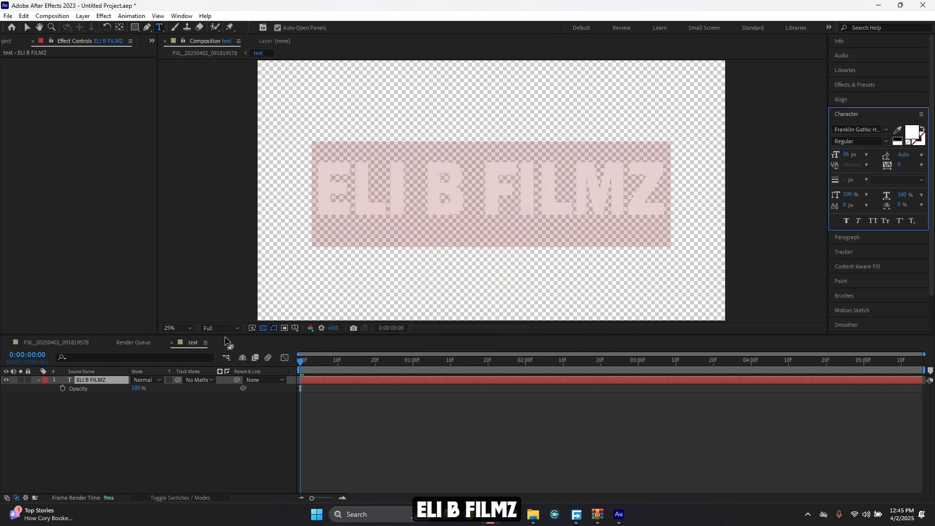
Step: Stretch the ELI B FILMZ text slightly wider and reposition it near the middle of the text composition
left_click(27, 27)
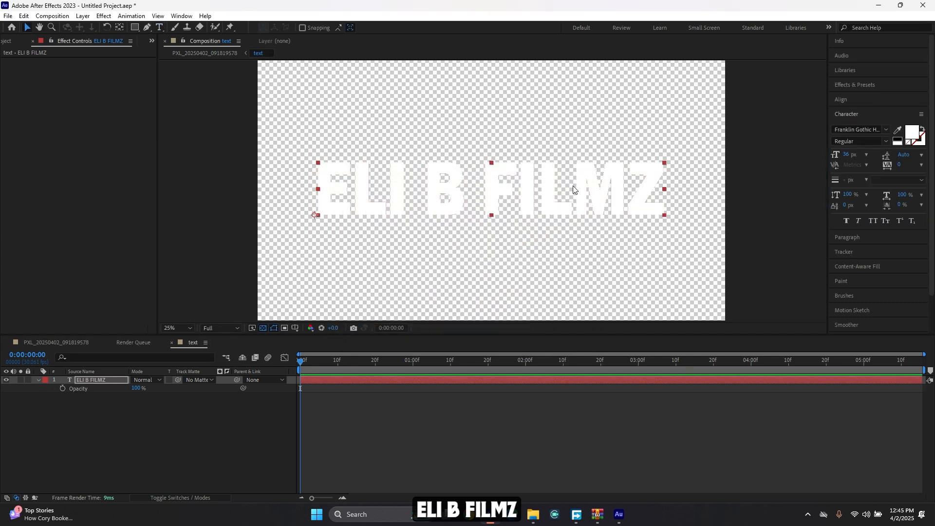
left_click_drag(666, 218, 704, 223)
left_click_drag(612, 195, 601, 199)
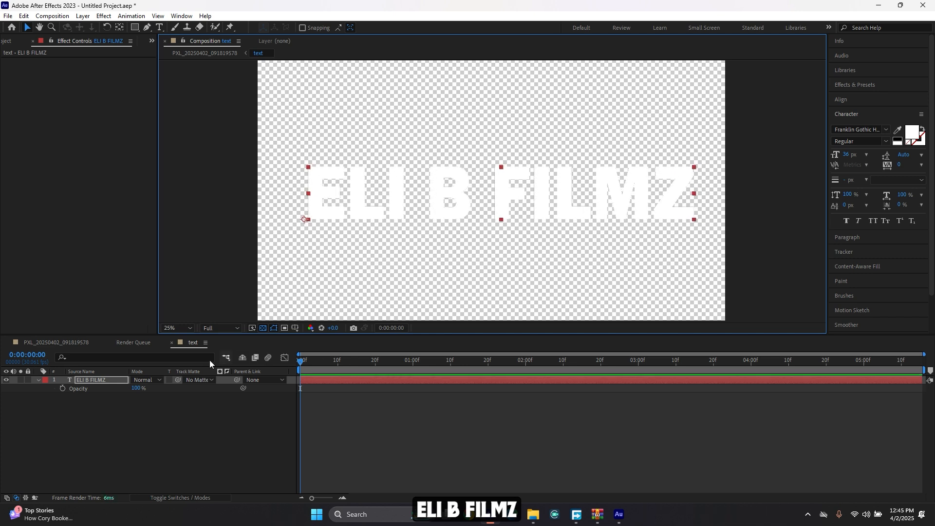
Step: In the main PXL_20250402_091819578 composition, enlarge the text layer and position it on the desk mat in front of the keyboard
left_click(62, 342)
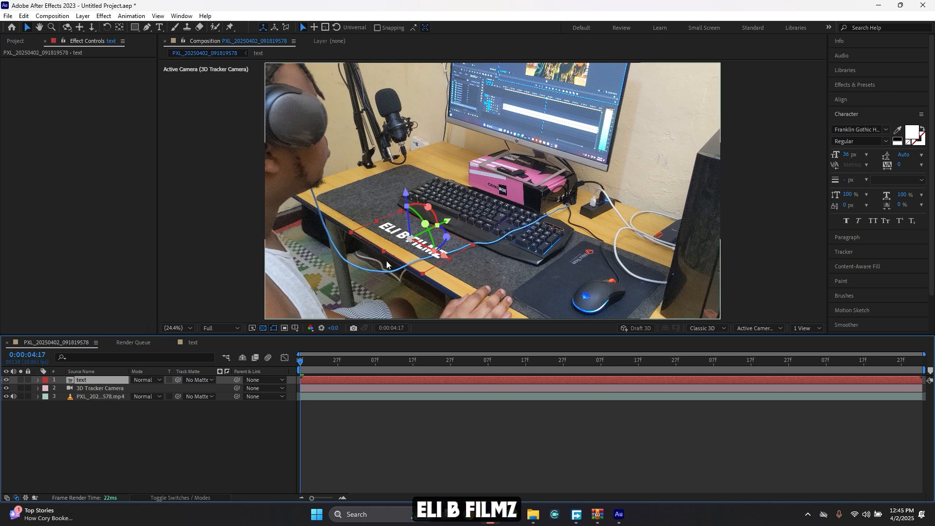
left_click_drag(473, 245, 548, 247)
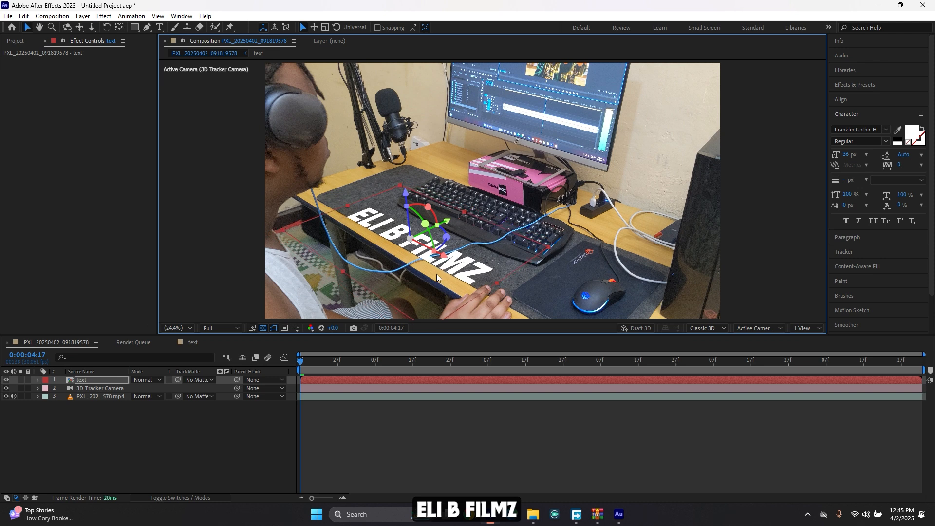
left_click_drag(458, 267, 461, 269)
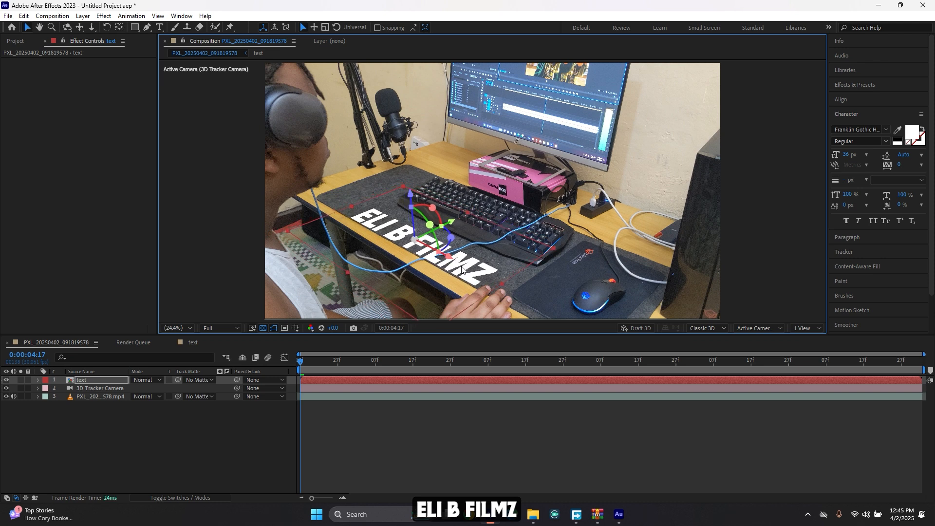
Step: Play back the desk shot from its start to check how the ELI B FILMZ text tracks with the desk surface
key("space")
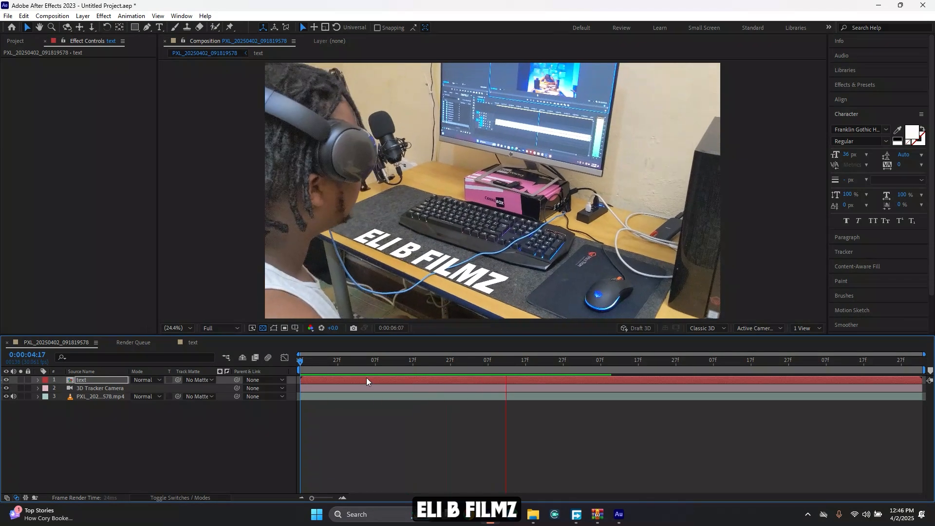
key("space")
left_click_drag(319, 361, 290, 370)
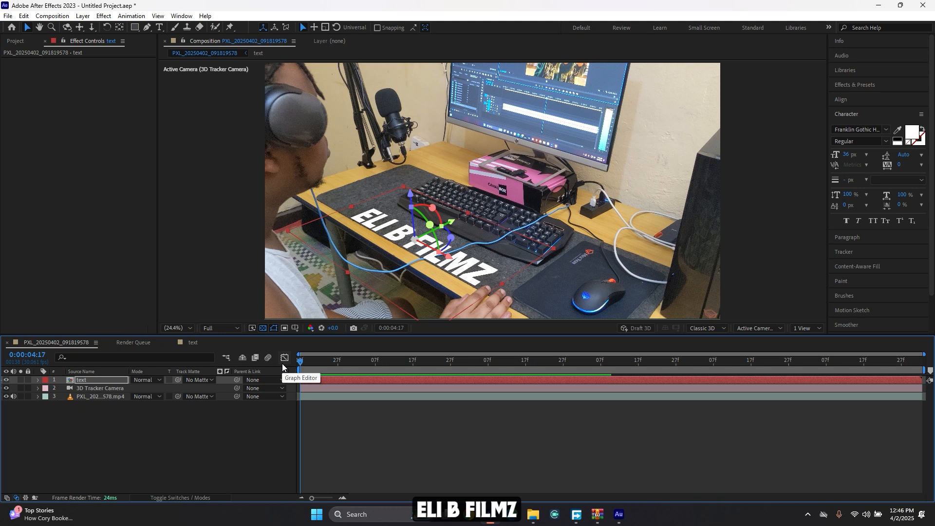
key("space")
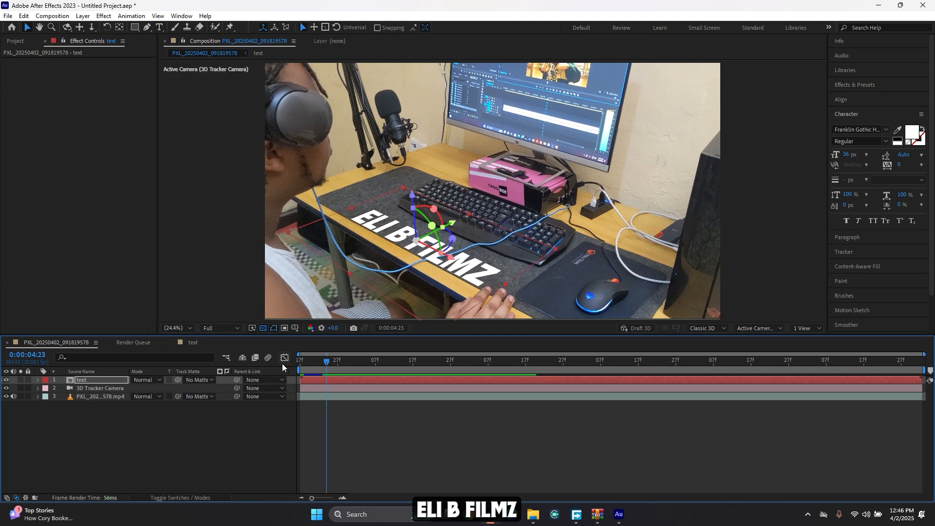